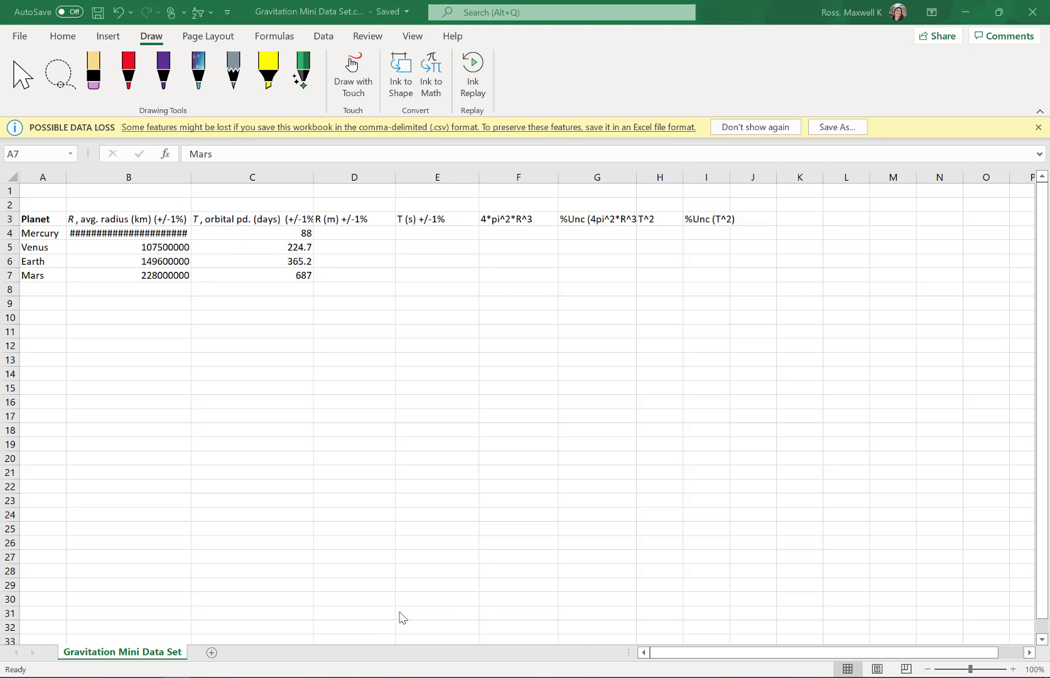
In red ink, write y = m x under the equation 4π²R³ = GMT² on the OneNote page
{"action": "key", "text": "alt+Tab"}
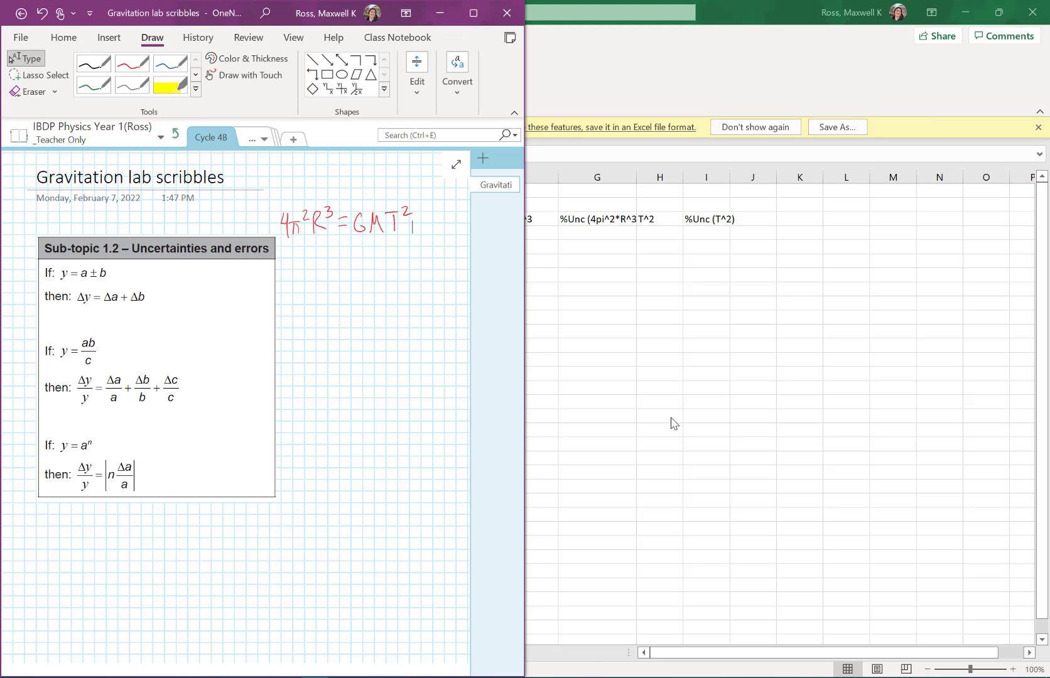
{"action": "left_click", "coordinate": [132, 63]}
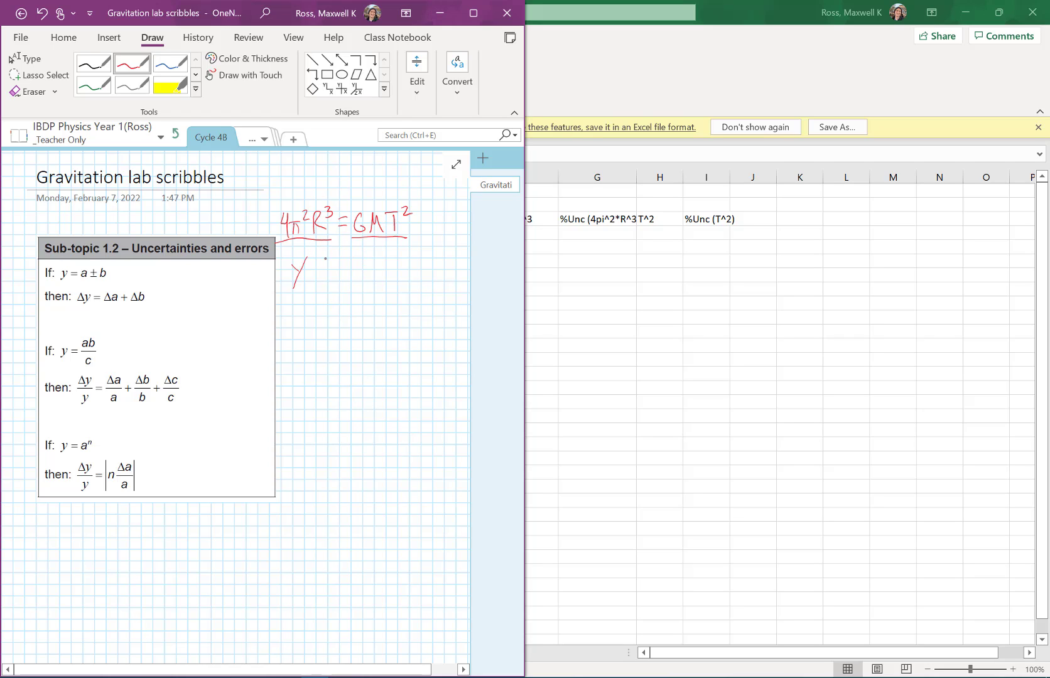
{"action": "left_click_drag", "start_coordinate": [326, 269], "coordinate": [338, 267]}
Circle 4π²R³ and T² in the equation, then switch back to typing
{"action": "mouse_move", "coordinate": [332, 234]}
{"action": "left_mouse_down"}
{"action": "mouse_move", "coordinate": [266, 232]}
{"action": "mouse_move", "coordinate": [331, 214]}
{"action": "left_mouse_up"}
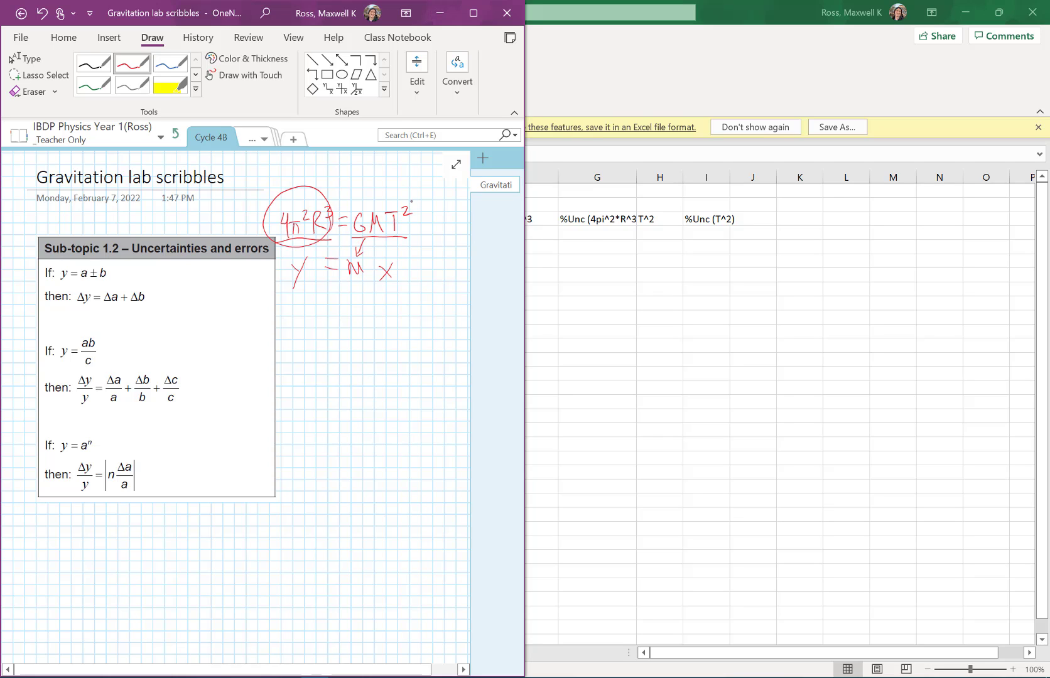
{"action": "mouse_move", "coordinate": [407, 192]}
{"action": "left_mouse_down"}
{"action": "mouse_move", "coordinate": [409, 237]}
{"action": "mouse_move", "coordinate": [401, 194]}
{"action": "left_mouse_up"}
{"action": "left_click", "coordinate": [25, 58]}
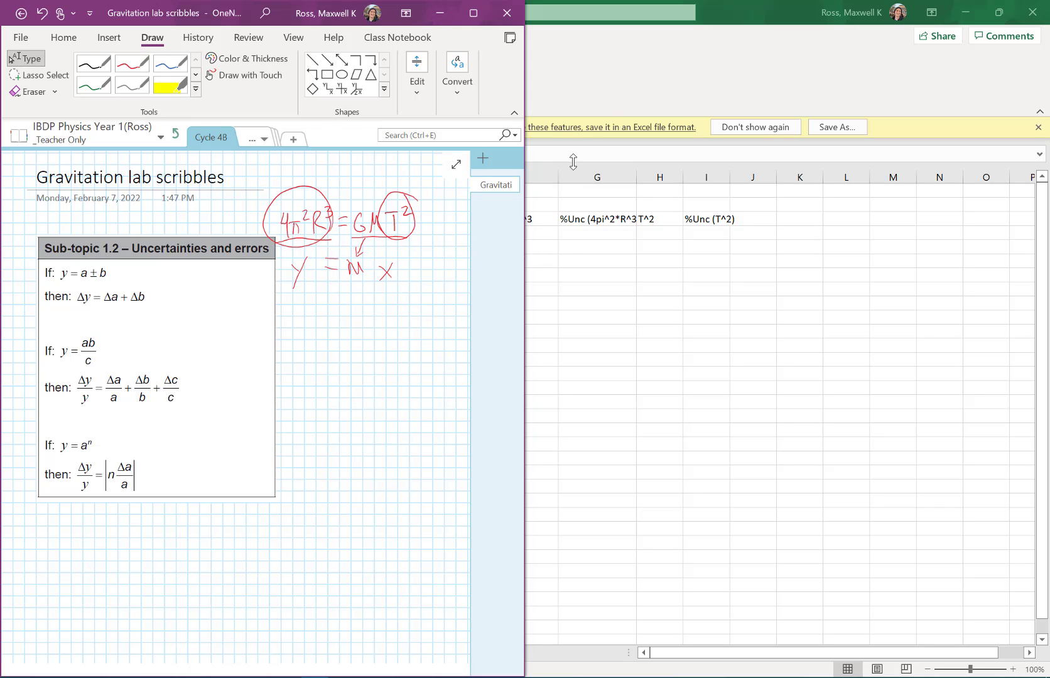
Format cells B4:I12 as Scientific with 3 decimal places, e.g. 4.600E+07
{"action": "left_click", "coordinate": [738, 21]}
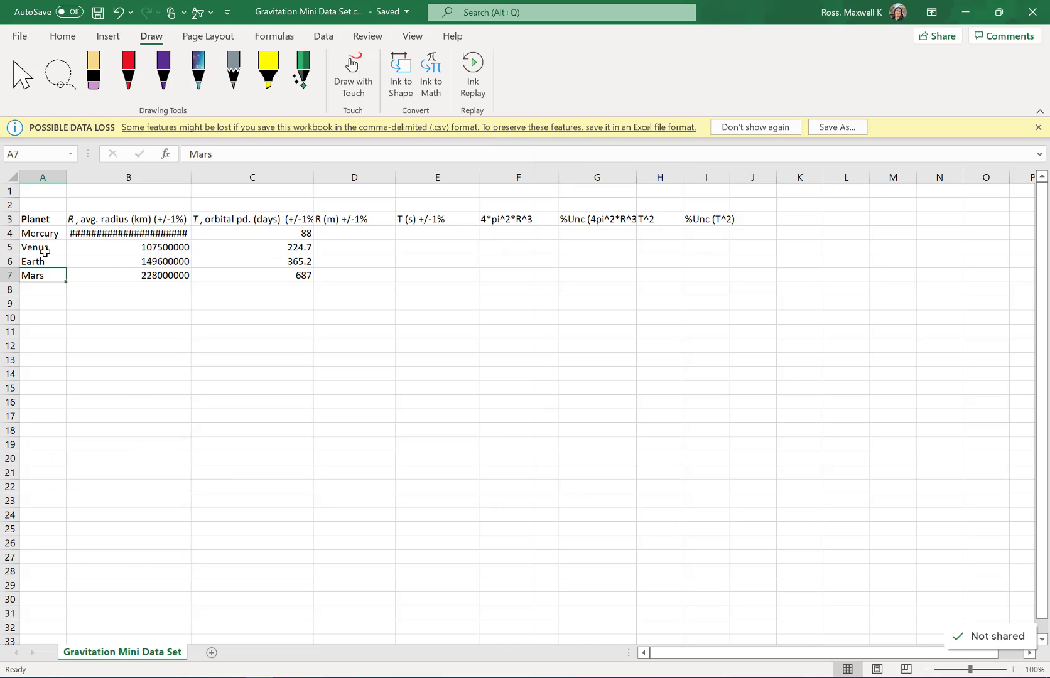
{"action": "mouse_move", "coordinate": [134, 234]}
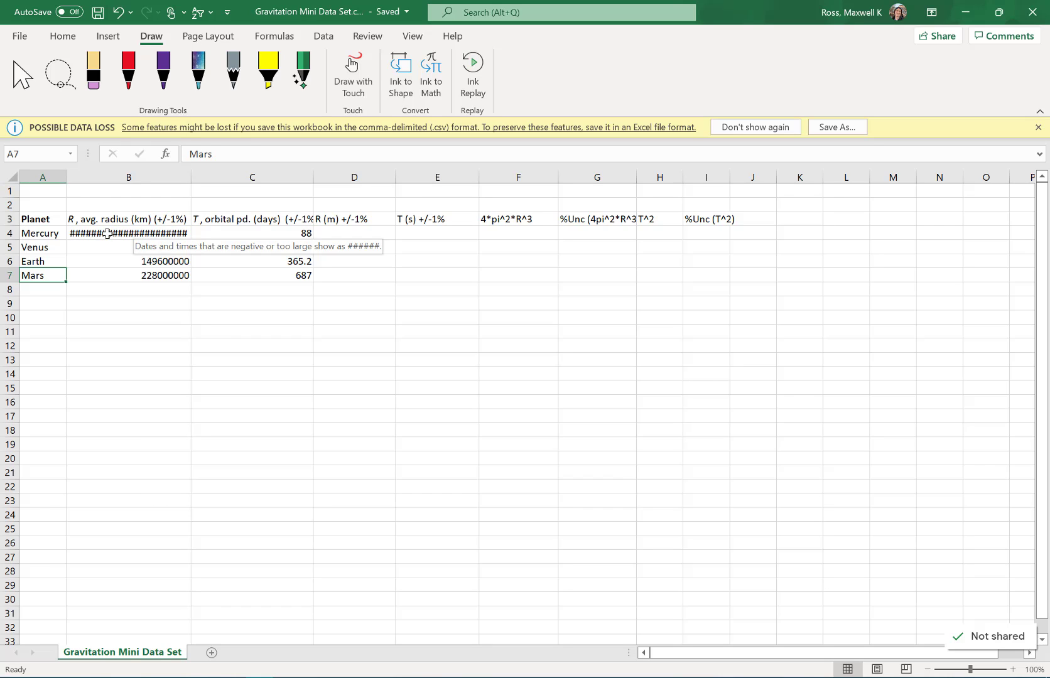
{"action": "left_click_drag", "start_coordinate": [107, 233], "coordinate": [729, 350]}
{"action": "right_click", "coordinate": [109, 246]}
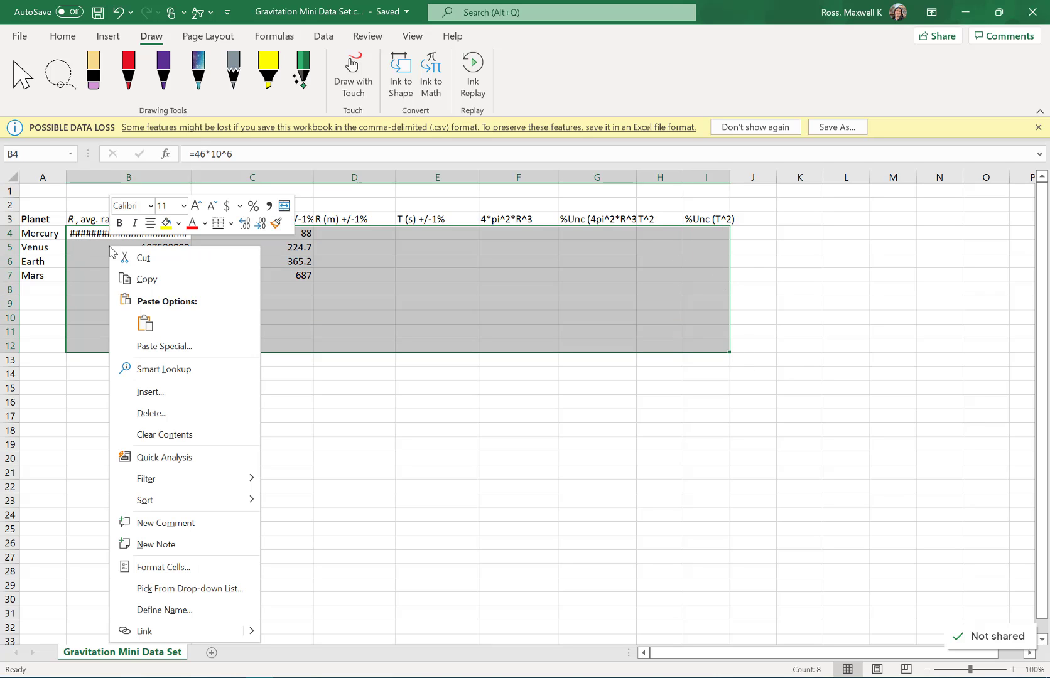
{"action": "left_click", "coordinate": [165, 568]}
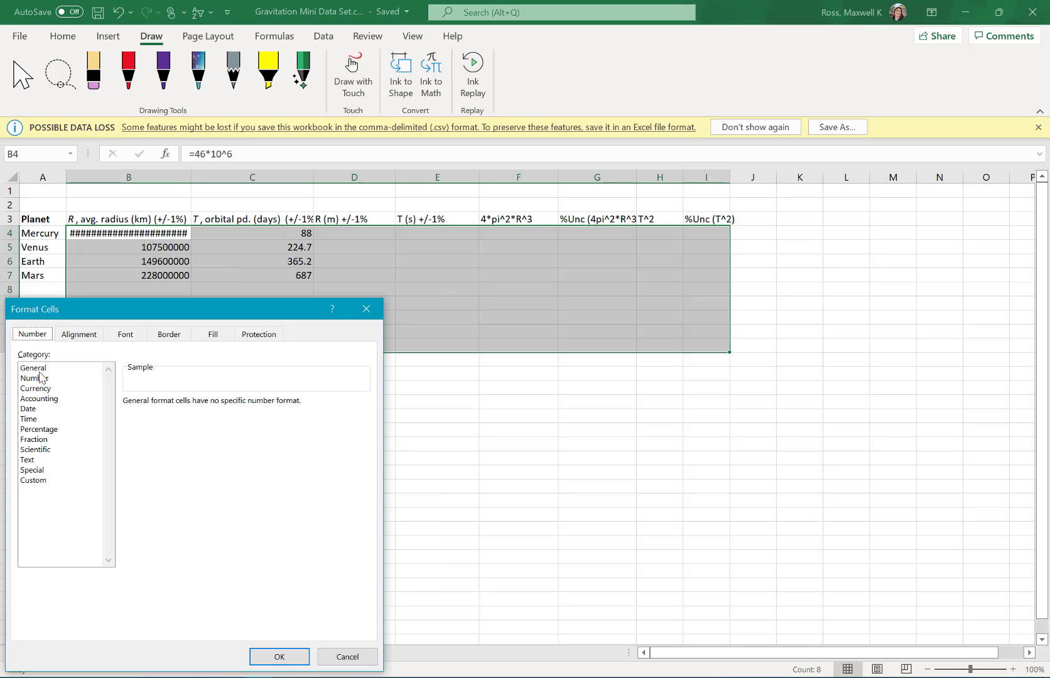
{"action": "left_click", "coordinate": [42, 379]}
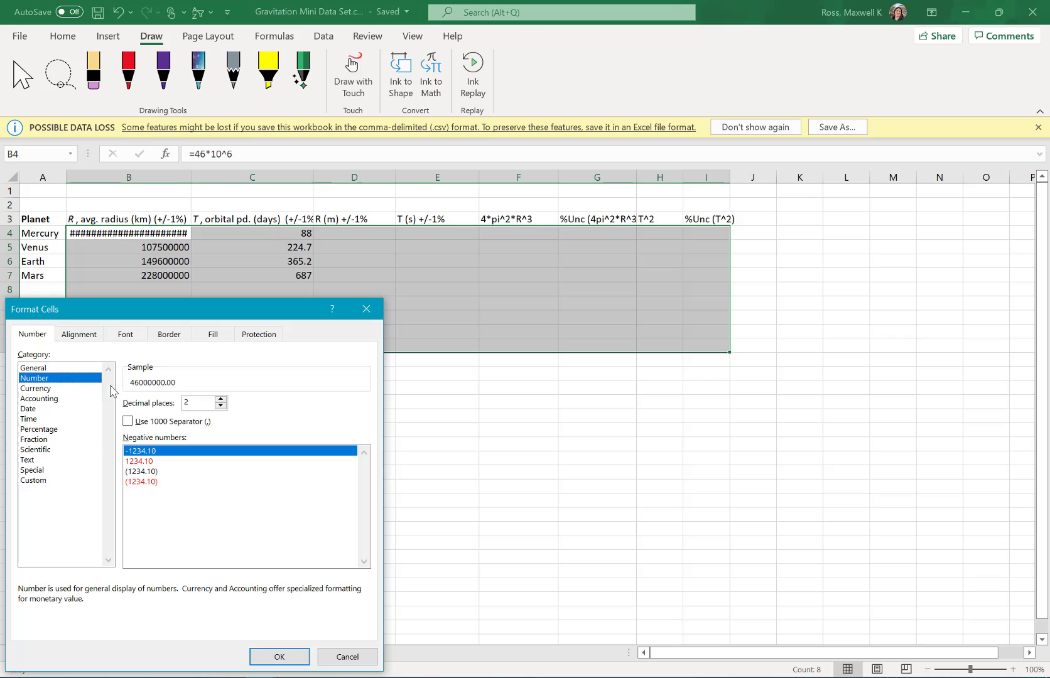
{"action": "left_click", "coordinate": [41, 449]}
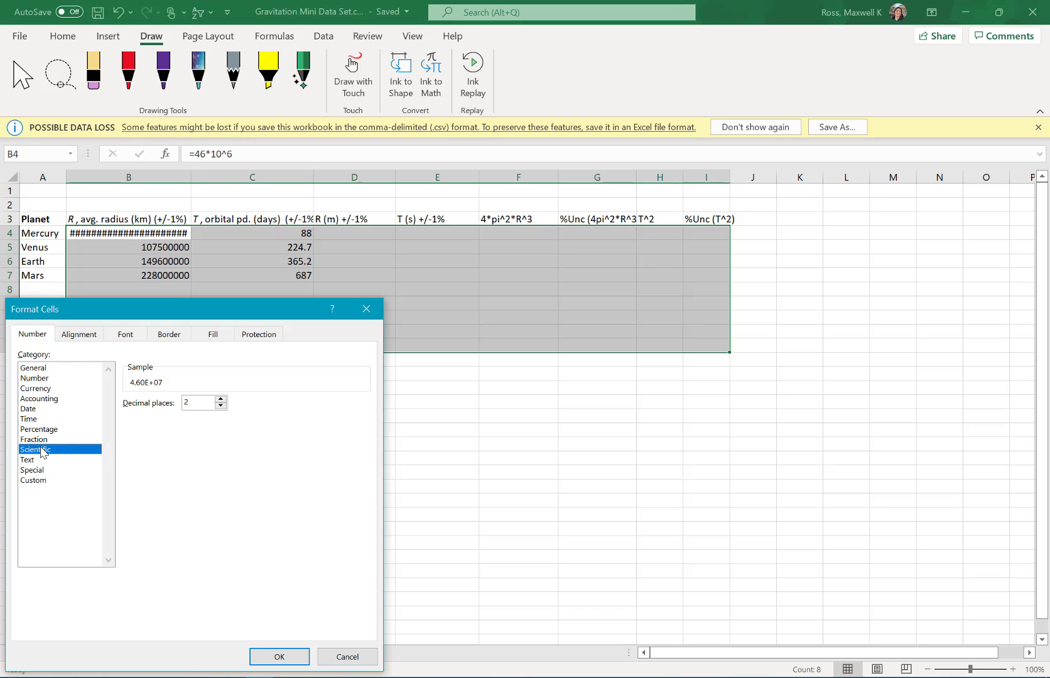
{"action": "left_click", "coordinate": [221, 400]}
{"action": "left_click", "coordinate": [282, 658]}
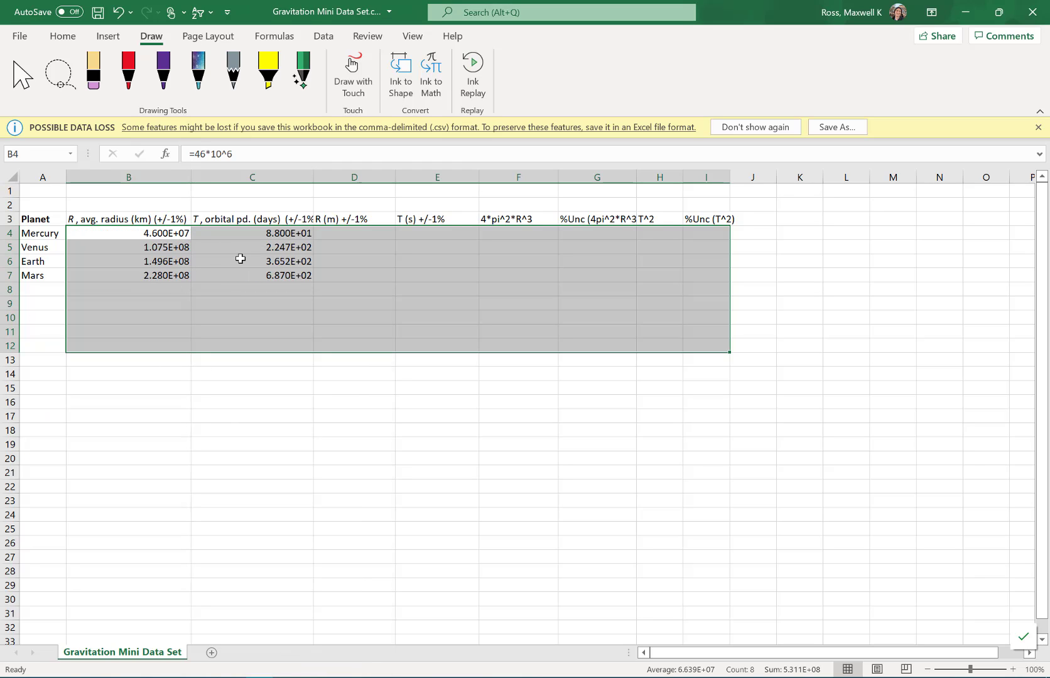
{"action": "left_click", "coordinate": [201, 384]}
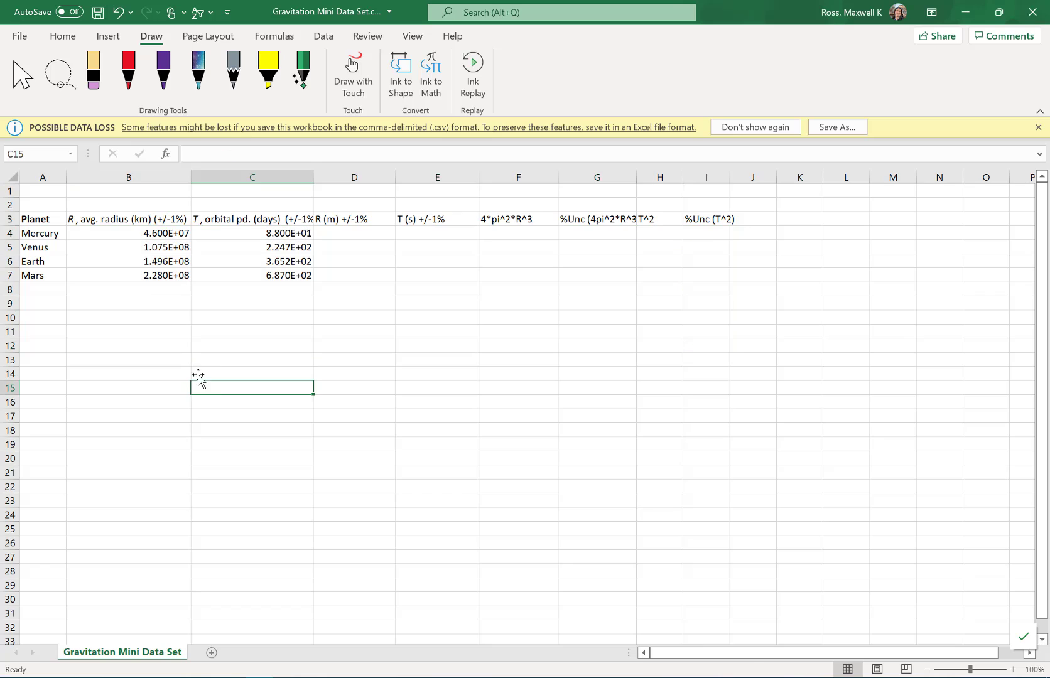
{"action": "left_click", "coordinate": [143, 233]}
{"action": "left_click", "coordinate": [137, 277], "text": "shift"}
{"action": "left_click_drag", "start_coordinate": [250, 232], "coordinate": [244, 276]}
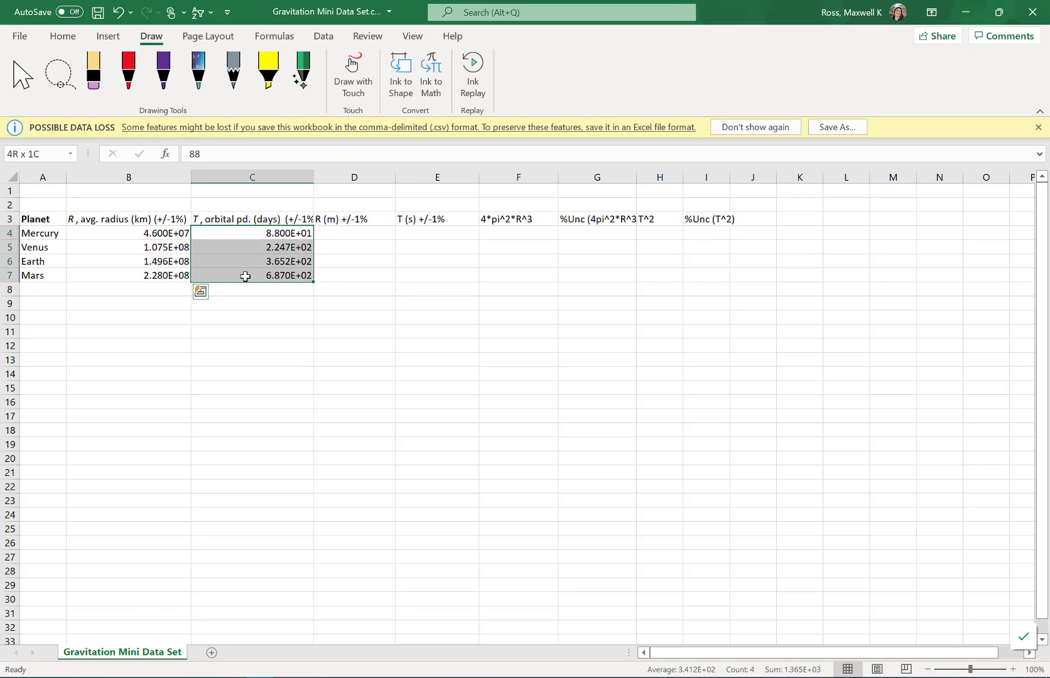
{"action": "left_click", "coordinate": [333, 231]}
{"action": "left_click", "coordinate": [146, 220]}
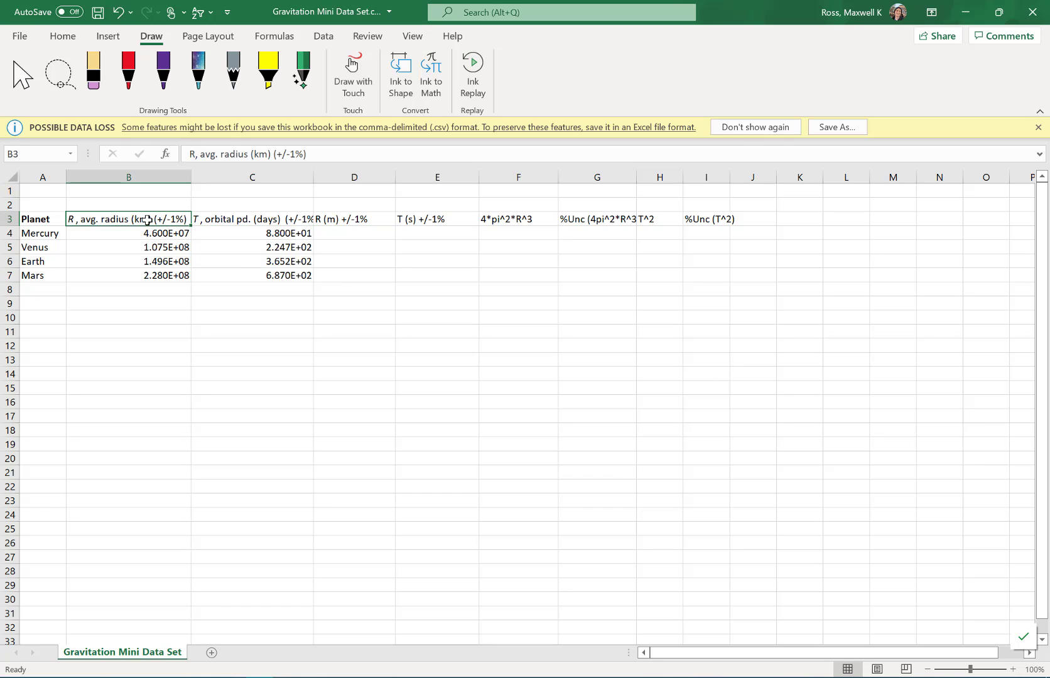
{"action": "left_click", "coordinate": [267, 220]}
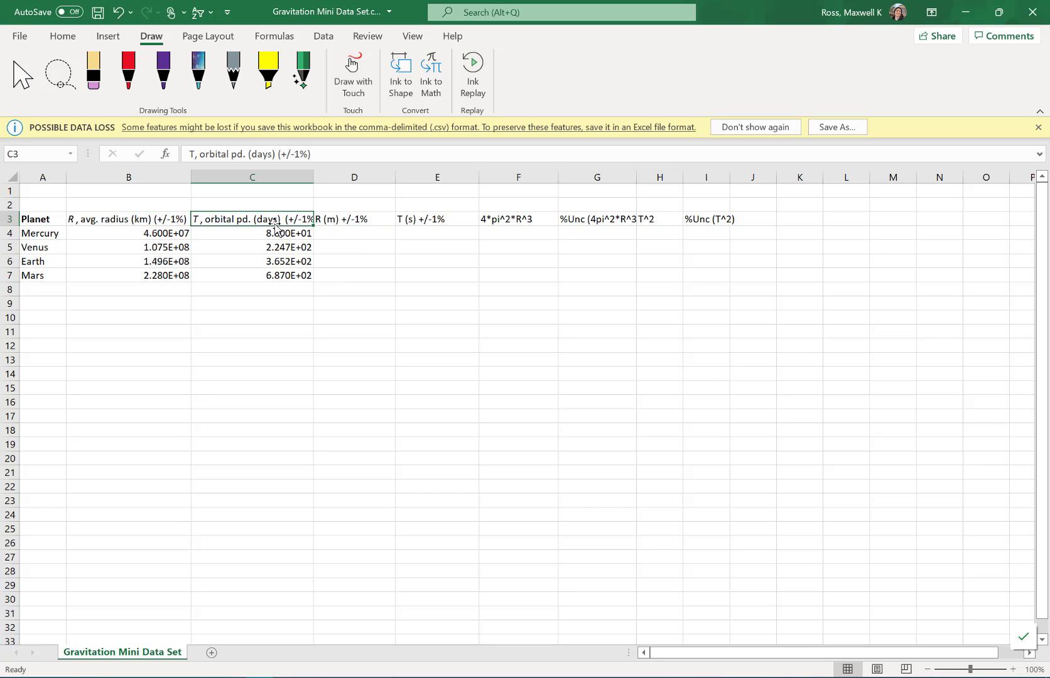
{"action": "left_click", "coordinate": [359, 235]}
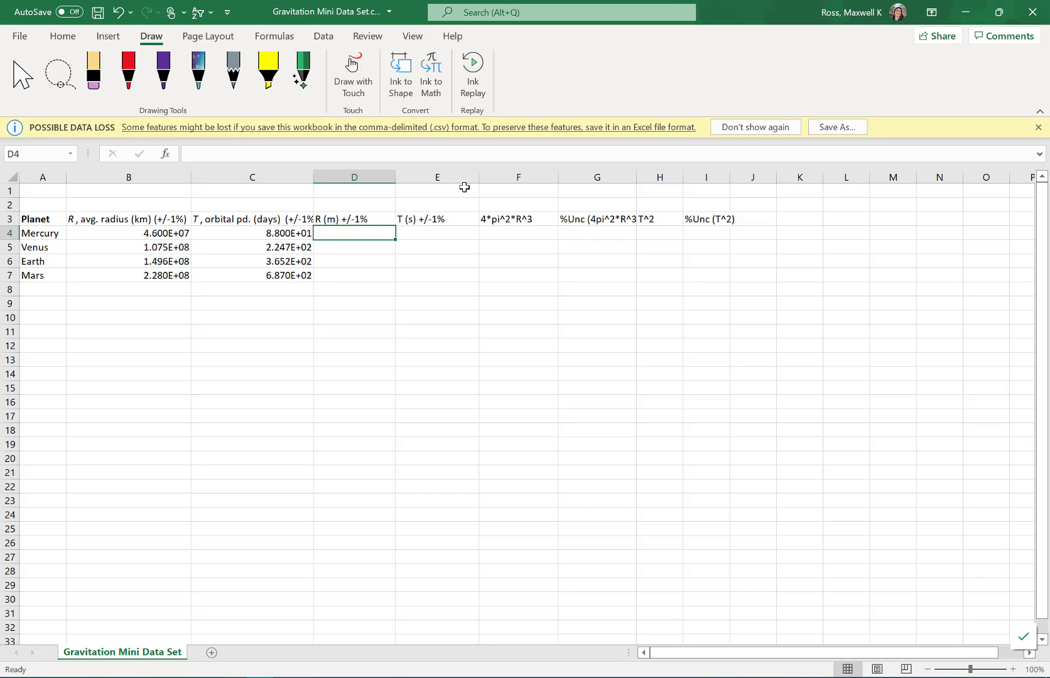
Enter =B4*1000 in D4 so Mercury's radius shows 4.600E+10 metres
{"action": "type", "text": "="}
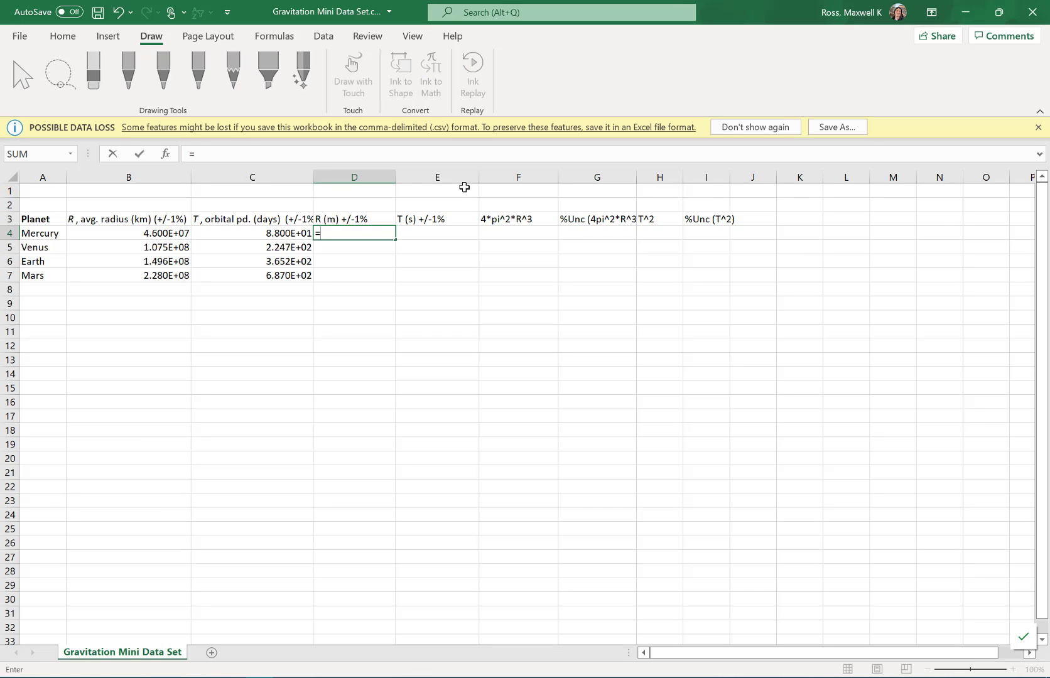
{"action": "left_click", "coordinate": [154, 234]}
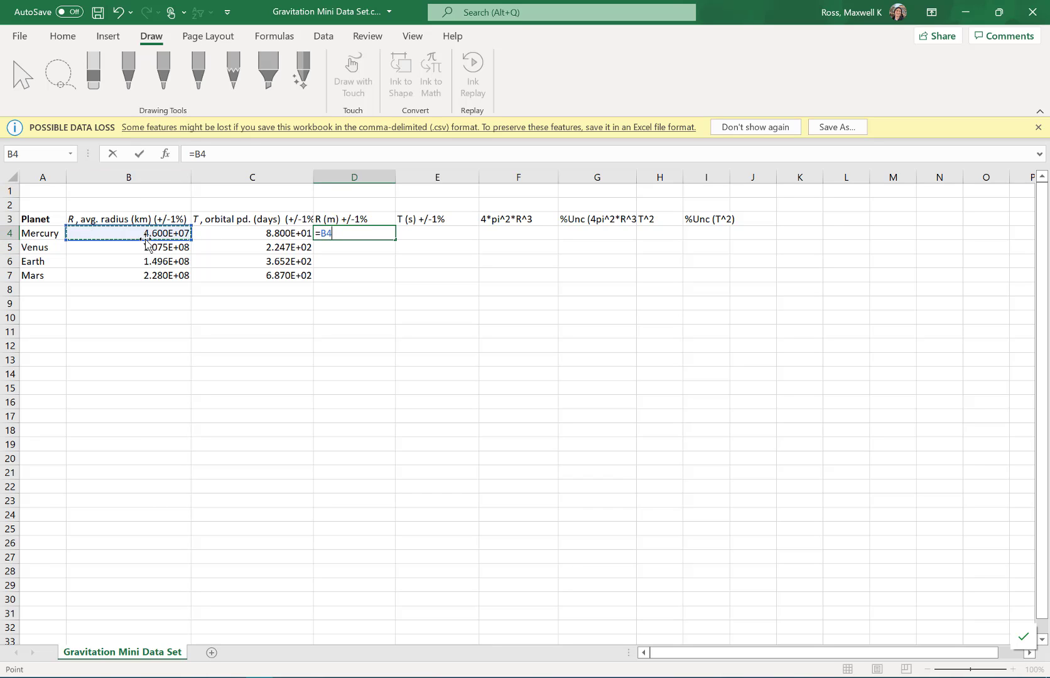
{"action": "left_click", "coordinate": [361, 235]}
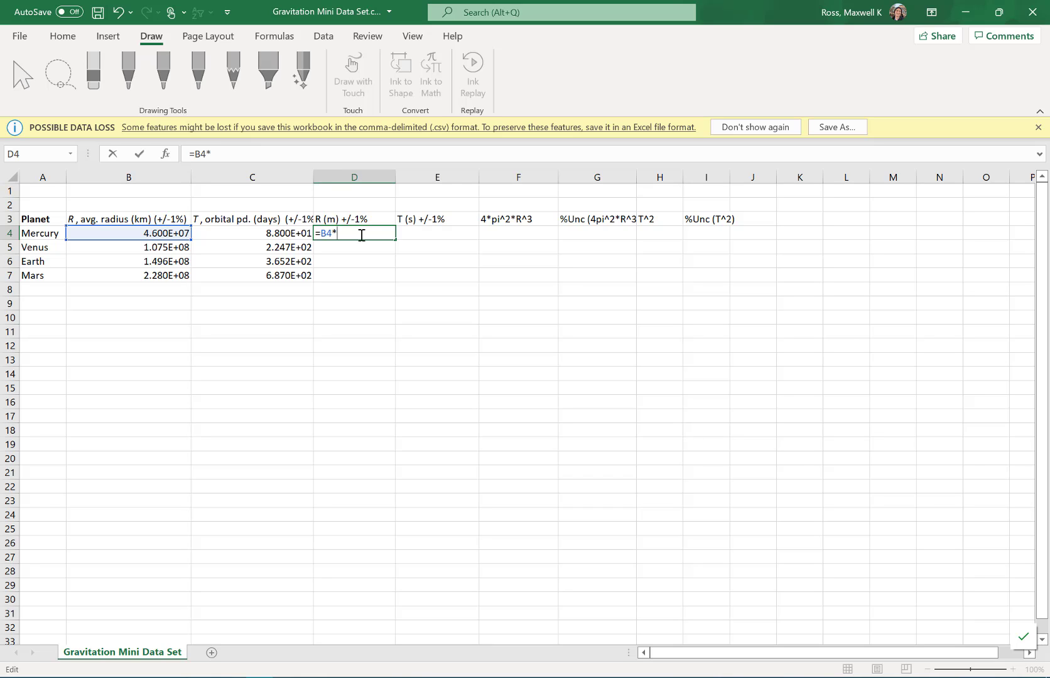
{"action": "type", "text": "*1000"}
{"action": "key", "text": "Return"}
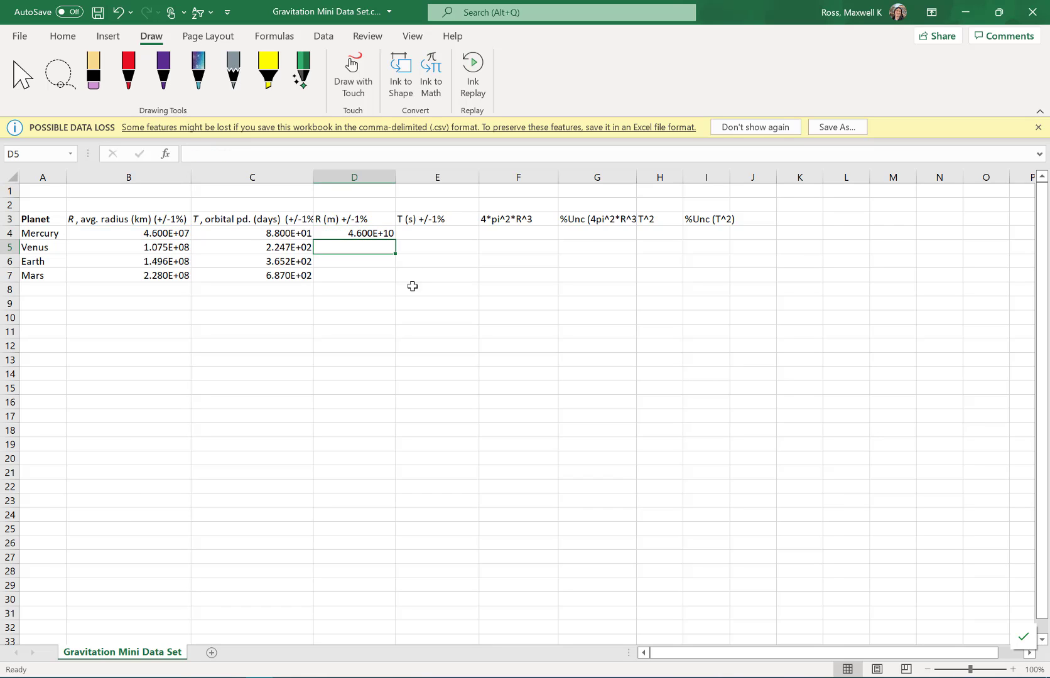
Fill the =B4*1000 formula from D4 down to D7 for Venus, Earth and Mars
{"action": "left_click", "coordinate": [370, 232]}
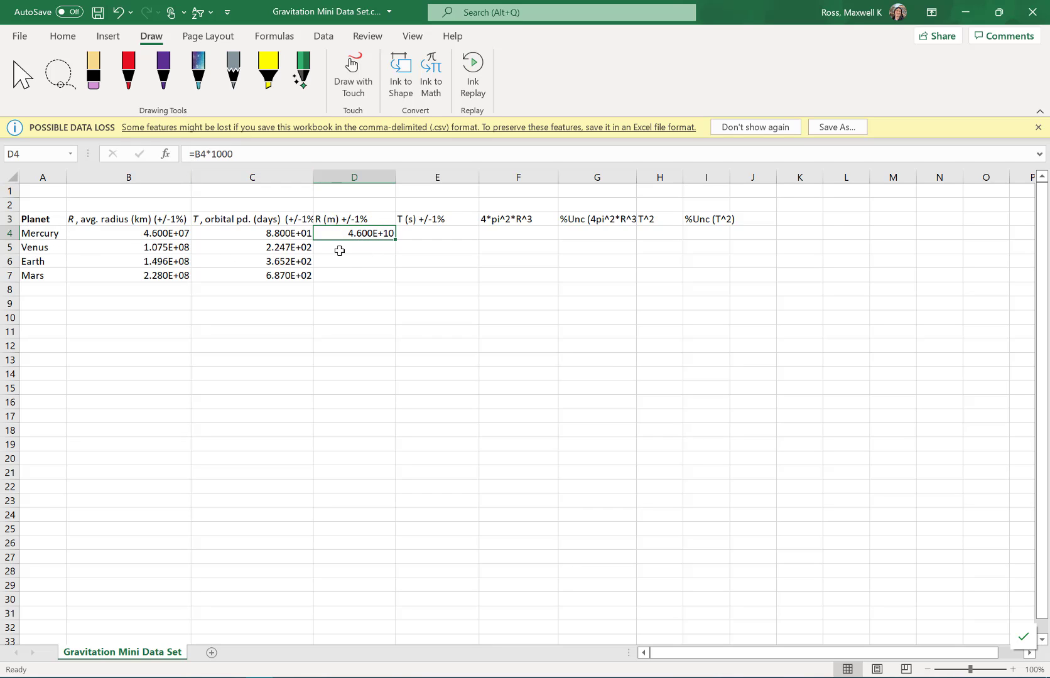
{"action": "left_click", "coordinate": [42, 249]}
{"action": "left_click", "coordinate": [50, 261]}
{"action": "left_click", "coordinate": [38, 277]}
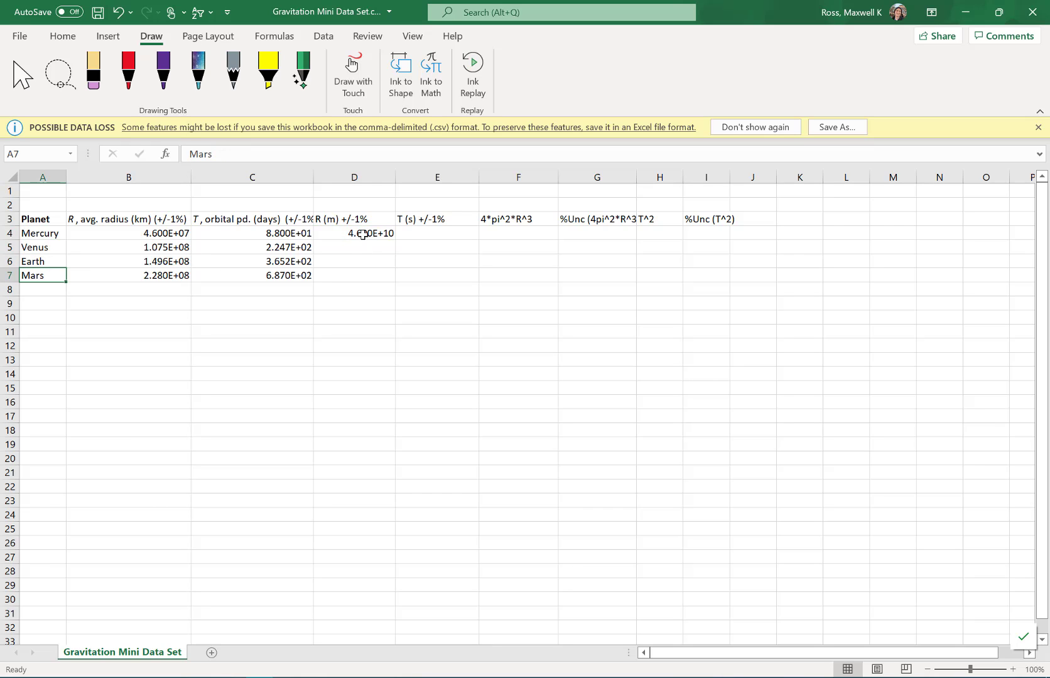
{"action": "left_click", "coordinate": [383, 234]}
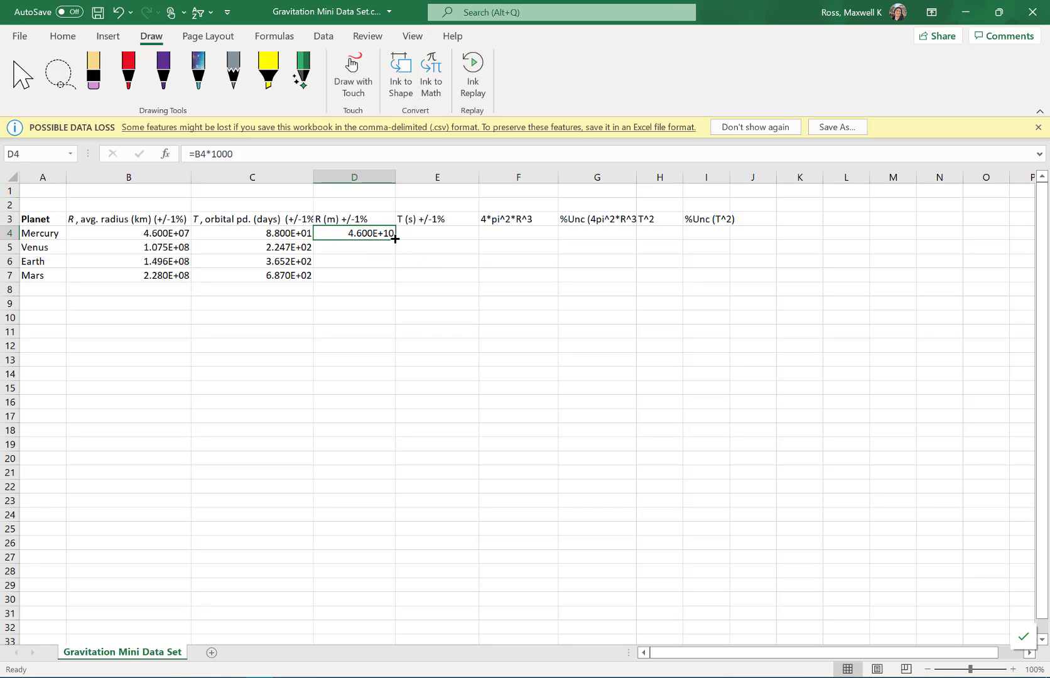
{"action": "left_click_drag", "start_coordinate": [395, 239], "coordinate": [396, 279]}
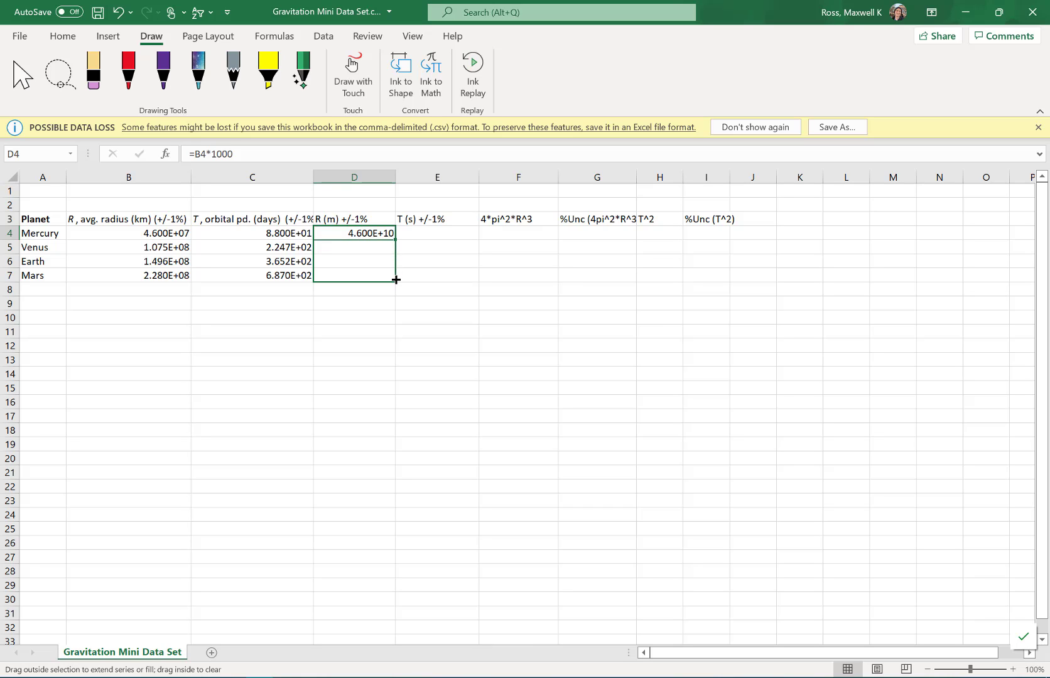
{"action": "left_click_drag", "start_coordinate": [395, 280], "coordinate": [395, 280]}
Verify the metre conversions in D4:D7 (1.075E+11, 1.496E+11, 2.280E+11)
{"action": "left_click", "coordinate": [361, 233]}
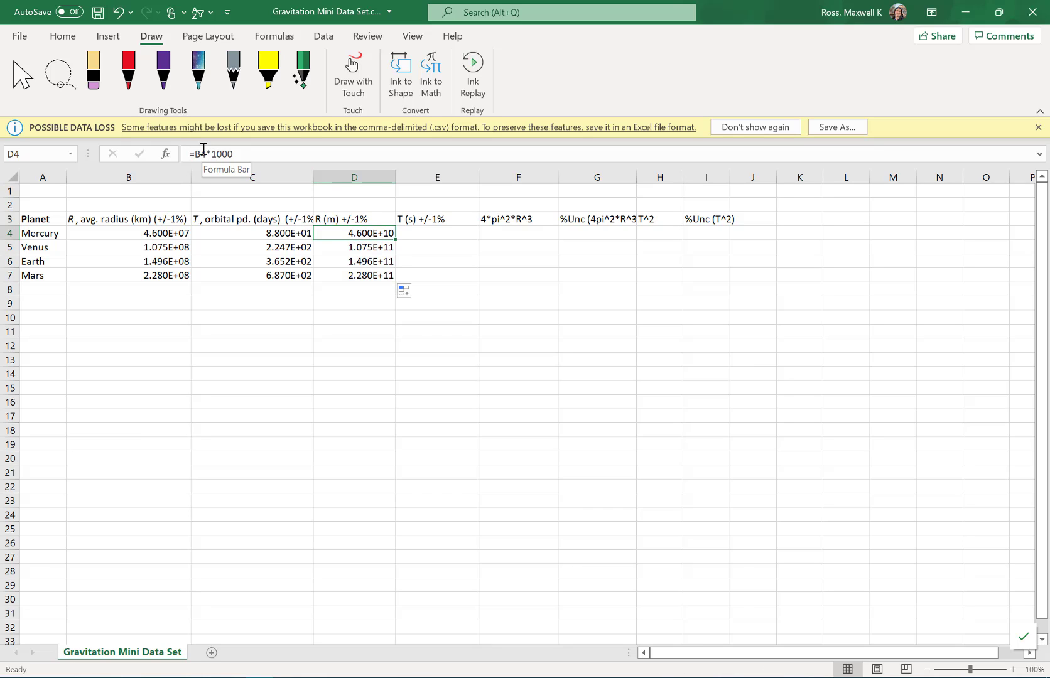
{"action": "left_click", "coordinate": [357, 247]}
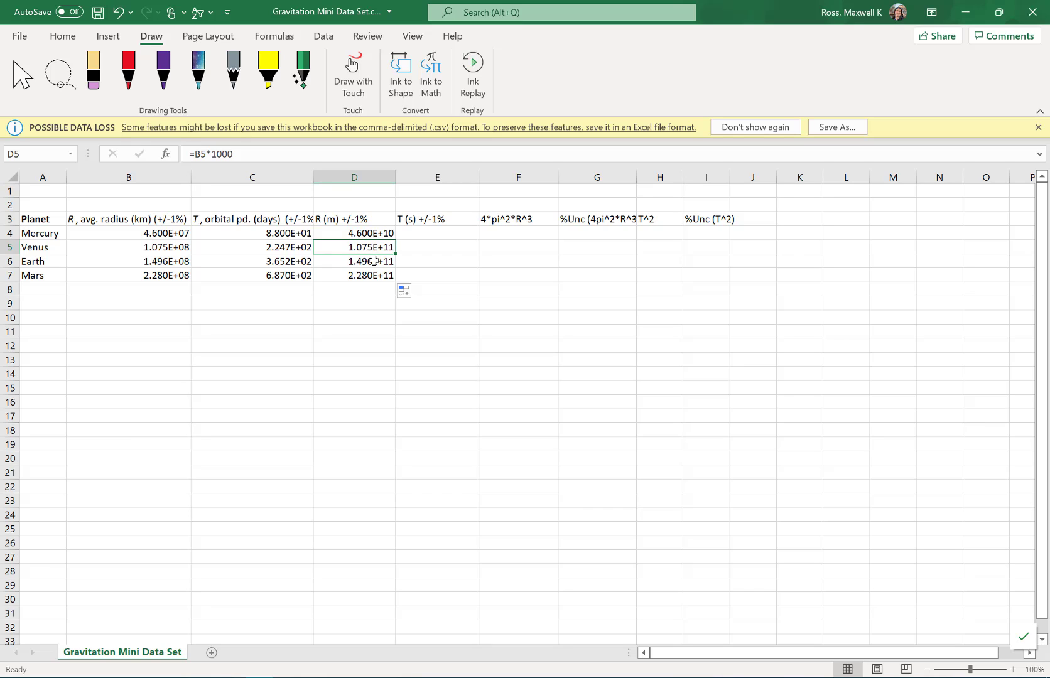
{"action": "left_click", "coordinate": [373, 261]}
{"action": "left_click", "coordinate": [365, 274]}
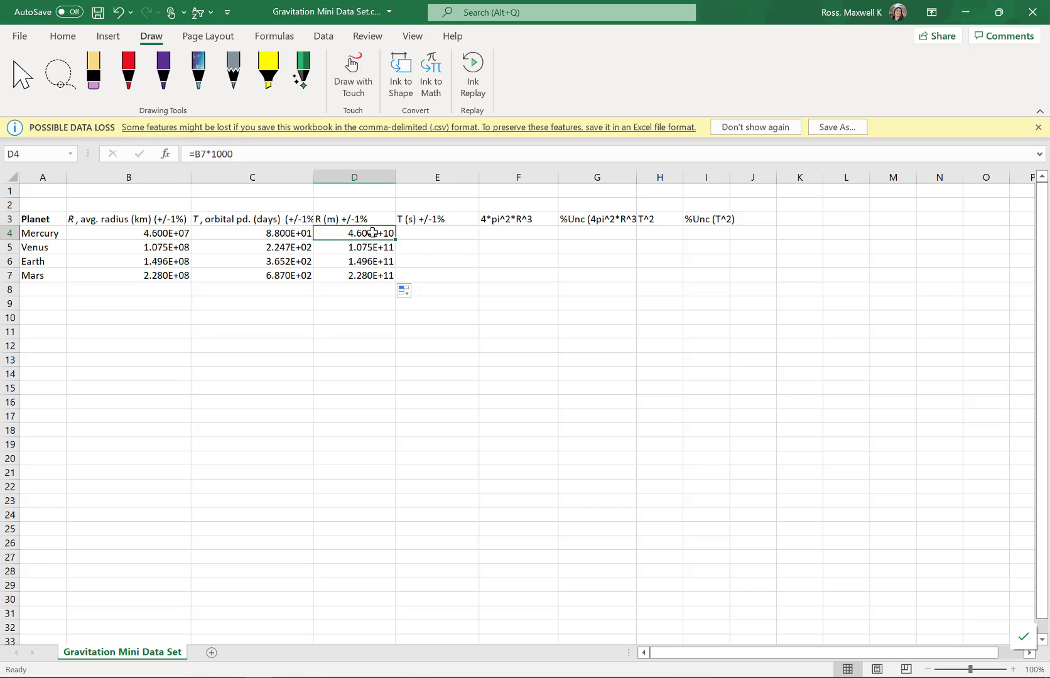
{"action": "left_click", "coordinate": [364, 275]}
{"action": "left_click", "coordinate": [430, 233]}
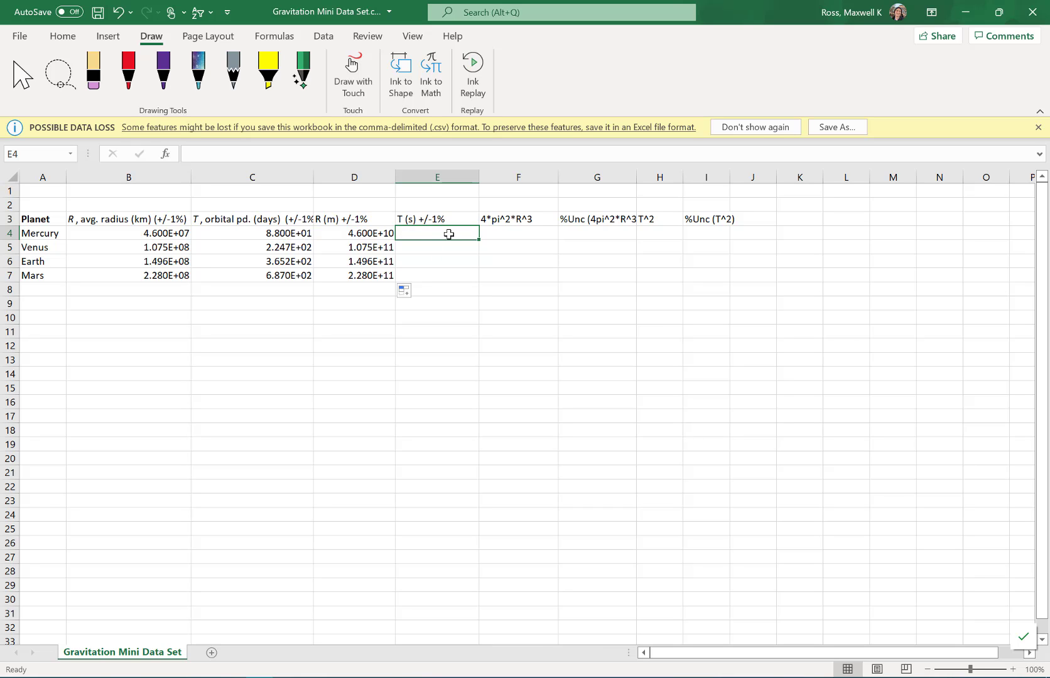
Enter =C4*24*60*60 in E4 to convert Mercury's period to seconds
{"action": "type", "text": "="}
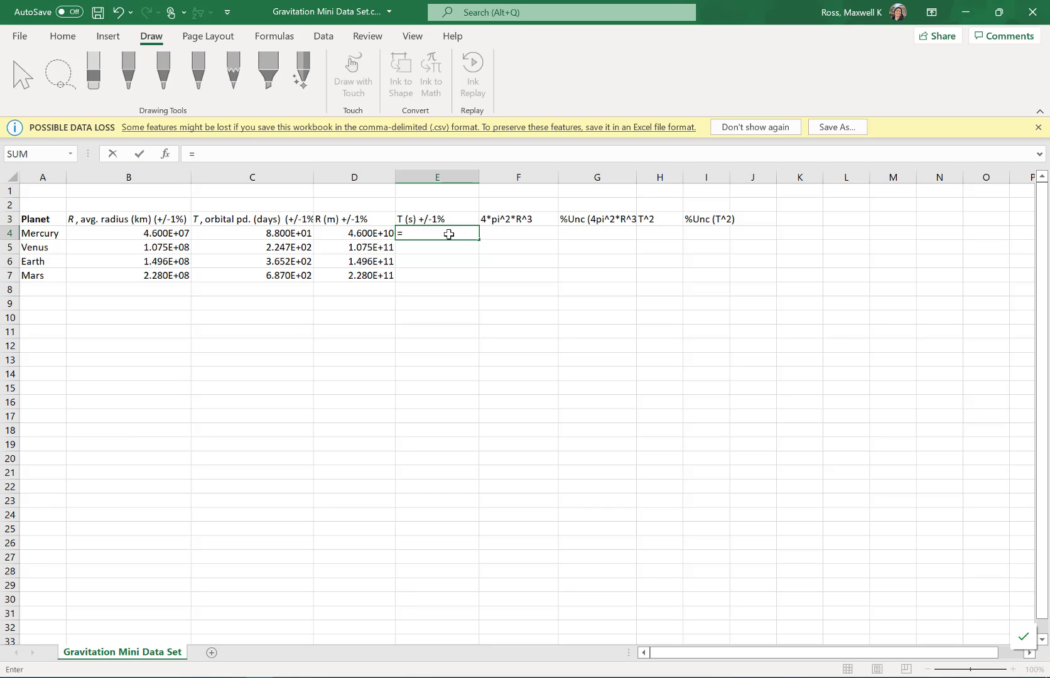
{"action": "left_click", "coordinate": [274, 236]}
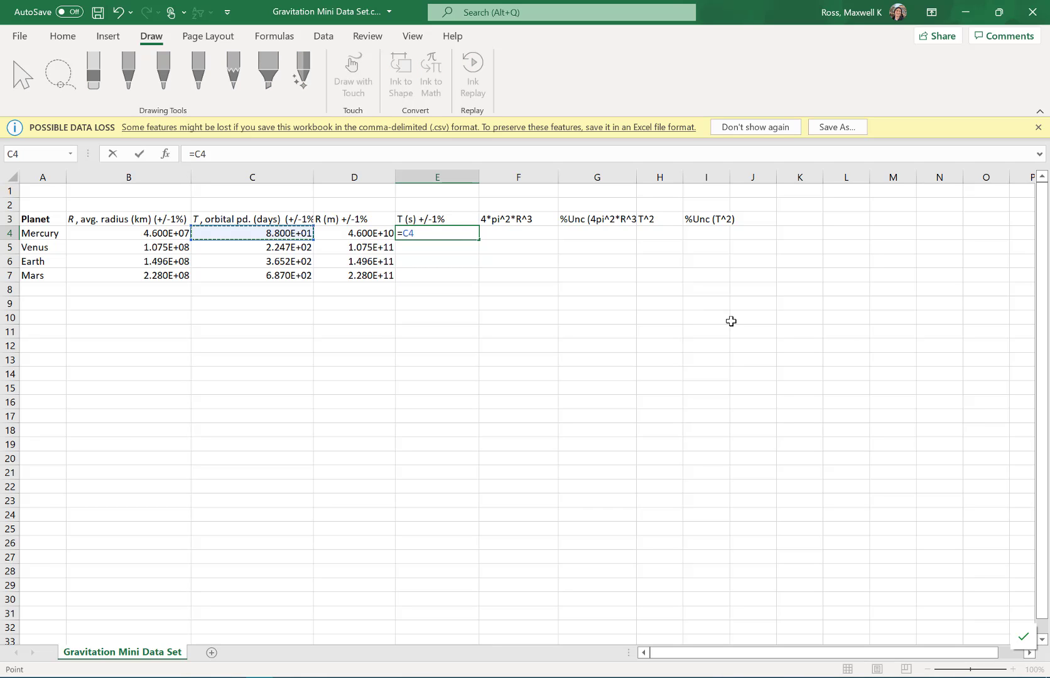
{"action": "type", "text": "*24*60*60"}
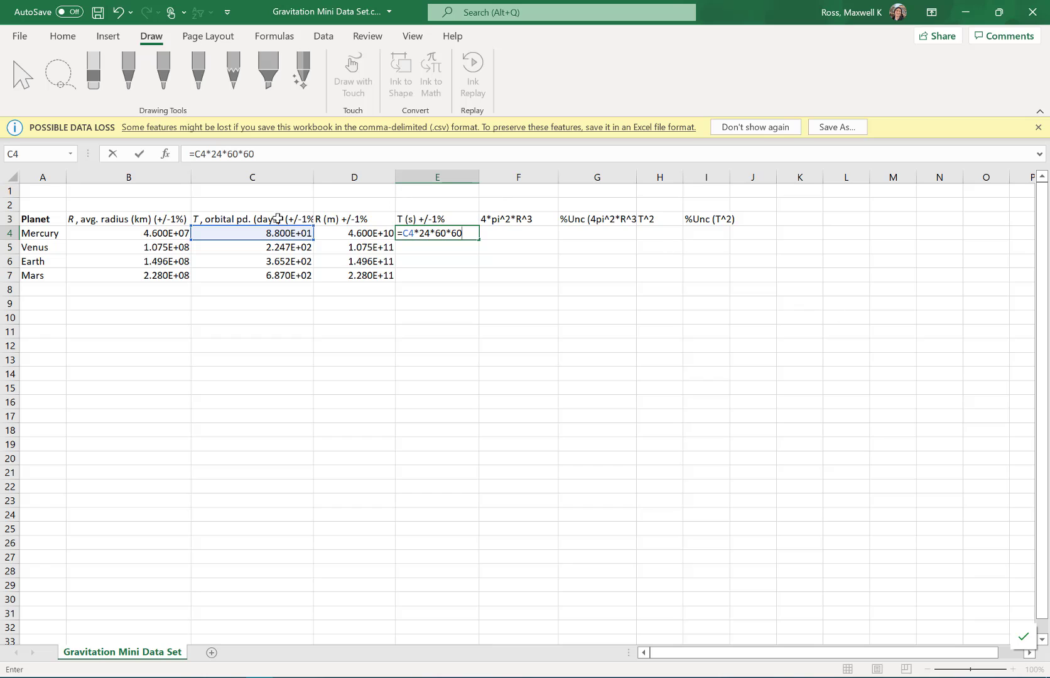
{"action": "key", "text": "Return"}
Fill E4 down to E7 and check the seconds values 1.941E+07, 3.155E+07, 5.936E+07
{"action": "left_click", "coordinate": [468, 233]}
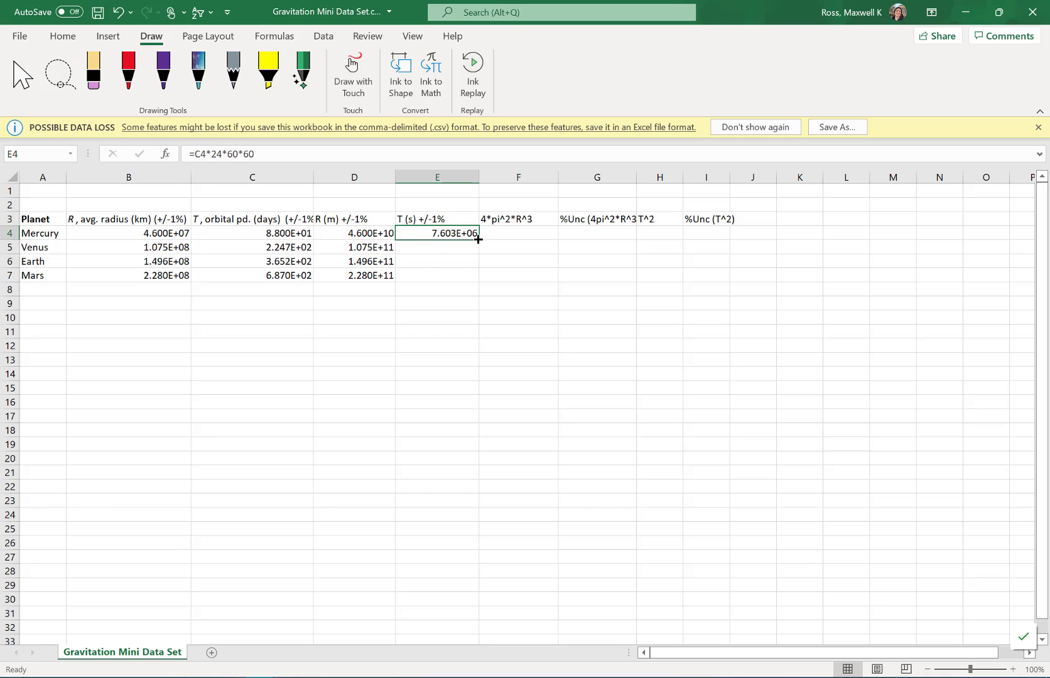
{"action": "left_click_drag", "start_coordinate": [478, 239], "coordinate": [472, 280]}
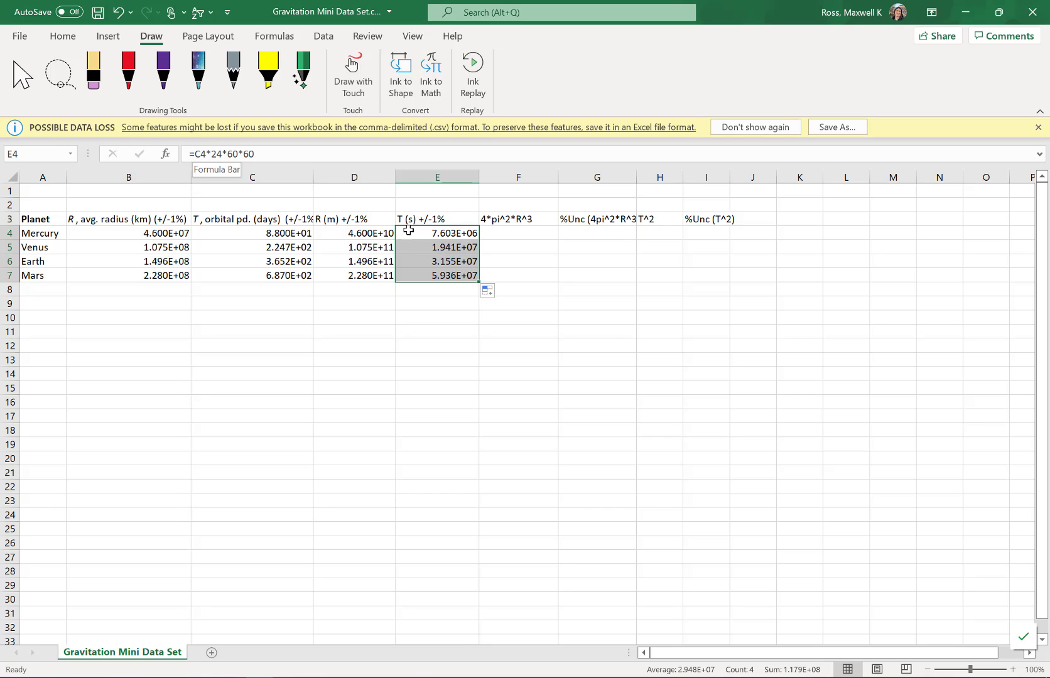
{"action": "left_click", "coordinate": [434, 247]}
{"action": "left_click", "coordinate": [431, 259]}
{"action": "left_click", "coordinate": [430, 274]}
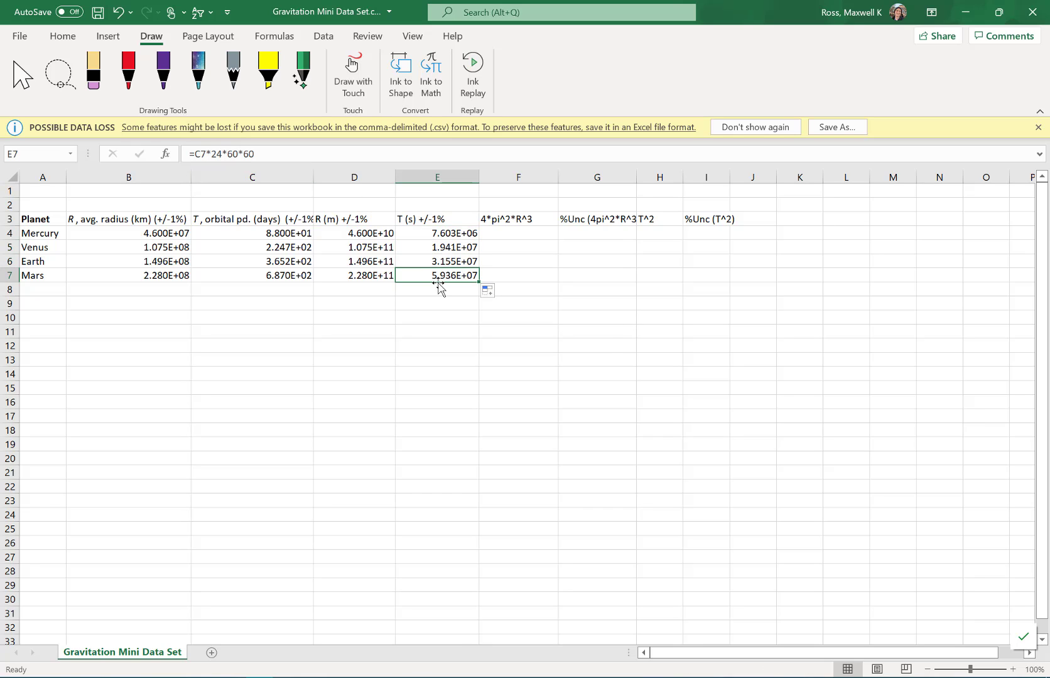
{"action": "left_click", "coordinate": [505, 235]}
{"action": "left_click", "coordinate": [659, 232]}
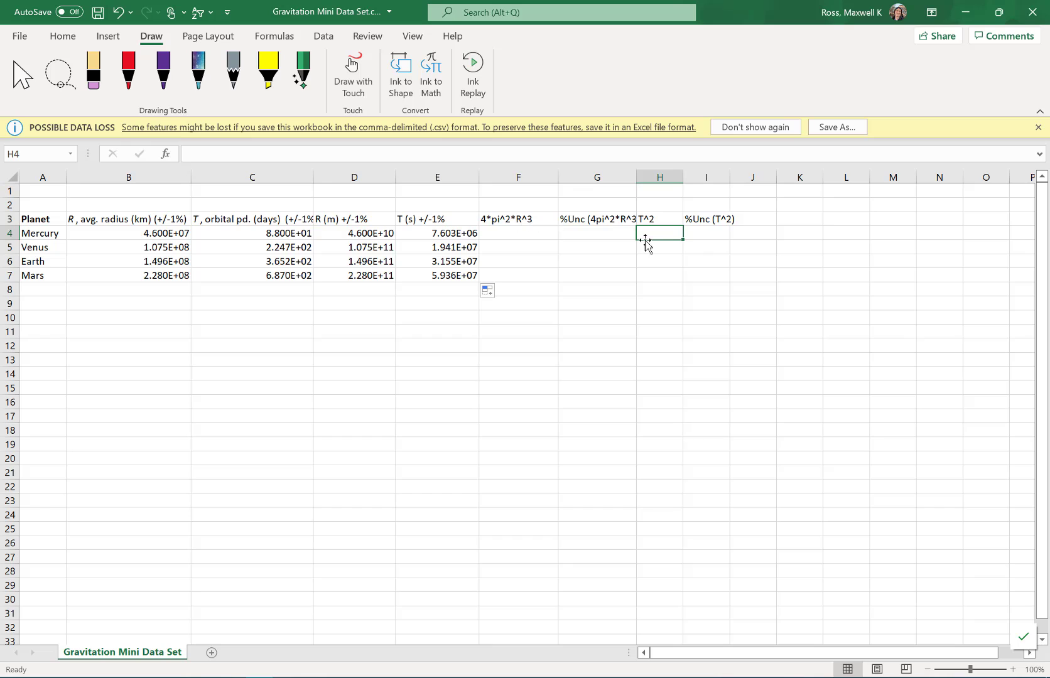
Enter =4*PI()^2*D4^3 in F4 to compute Mercury's 4π²R³ (3.843E+33)
{"action": "left_click", "coordinate": [506, 233]}
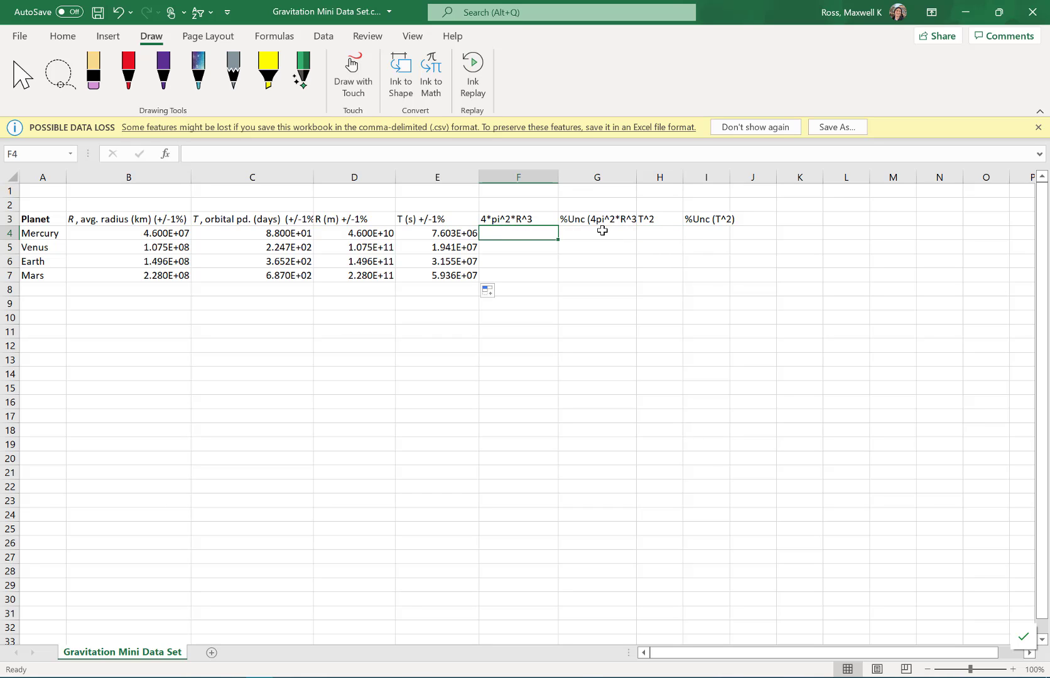
{"action": "type", "text": "="}
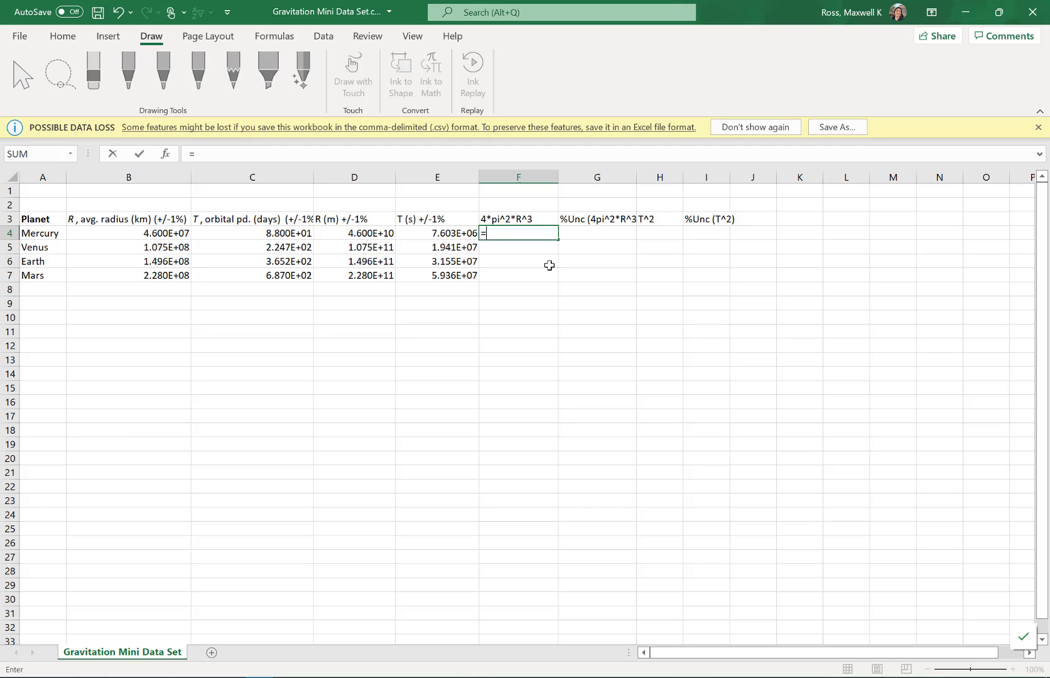
{"action": "type", "text": "4"}
{"action": "type", "text": "*PI"}
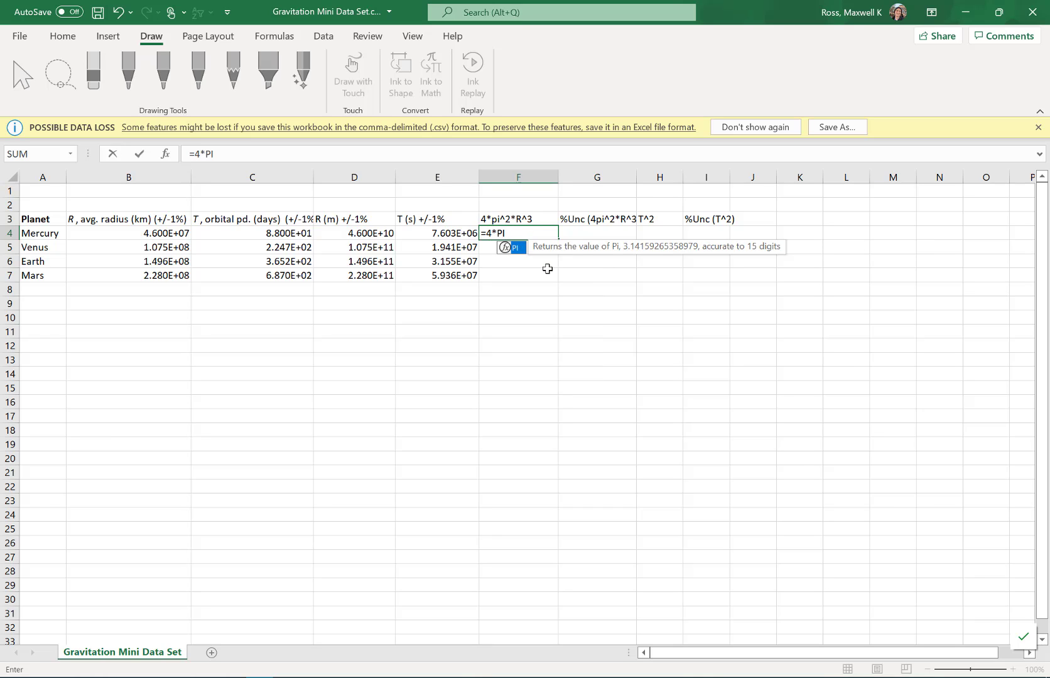
{"action": "type", "text": "("}
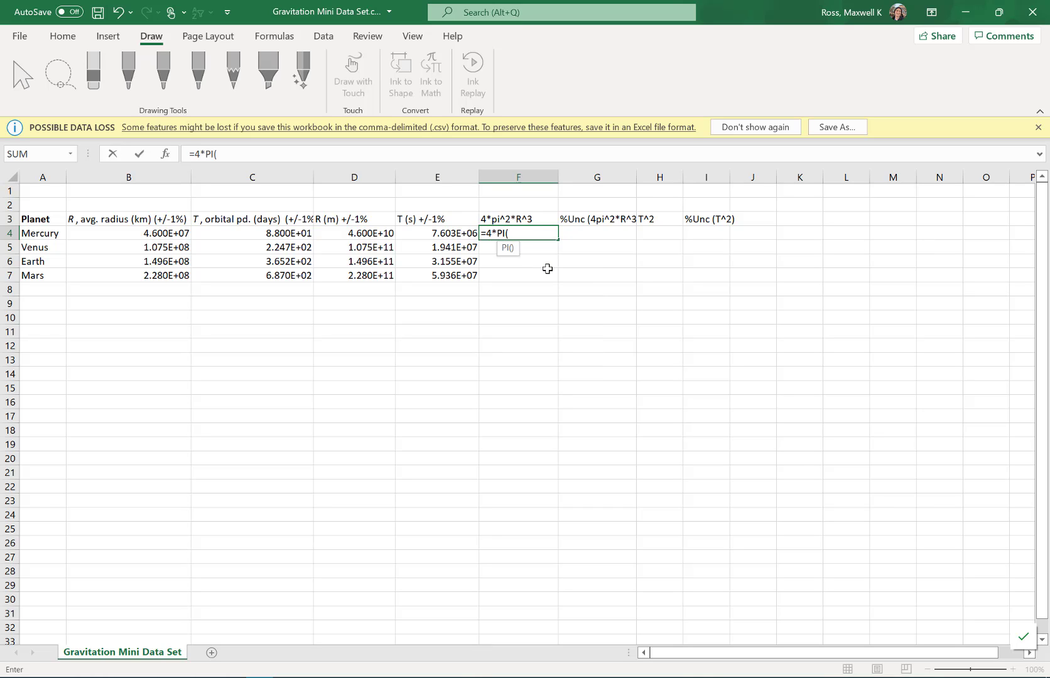
{"action": "type", "text": ")^2*"}
{"action": "left_click", "coordinate": [365, 234]}
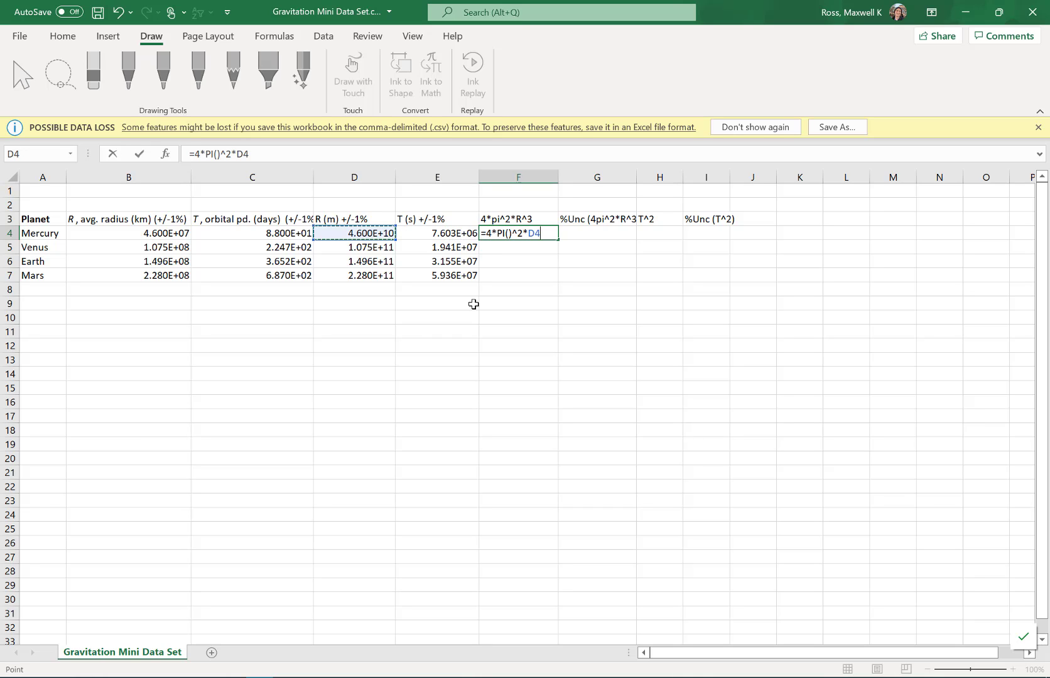
{"action": "type", "text": "^3"}
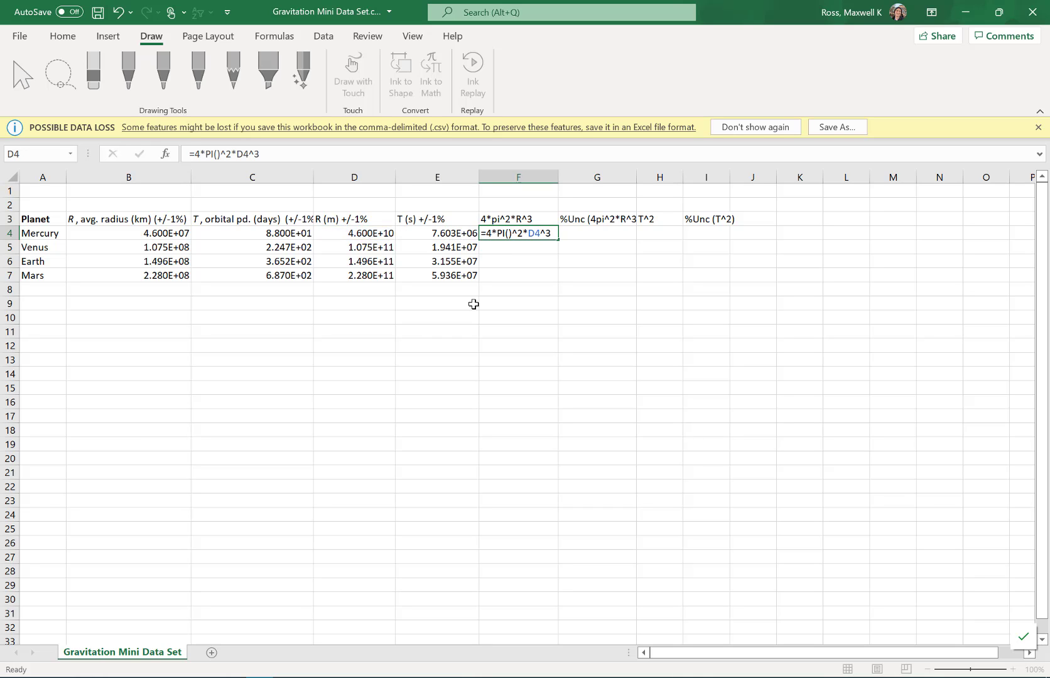
{"action": "key", "text": "Return"}
Fill the 4π²R³ formula down to F7 for Venus, Earth and Mars
{"action": "left_click", "coordinate": [538, 234]}
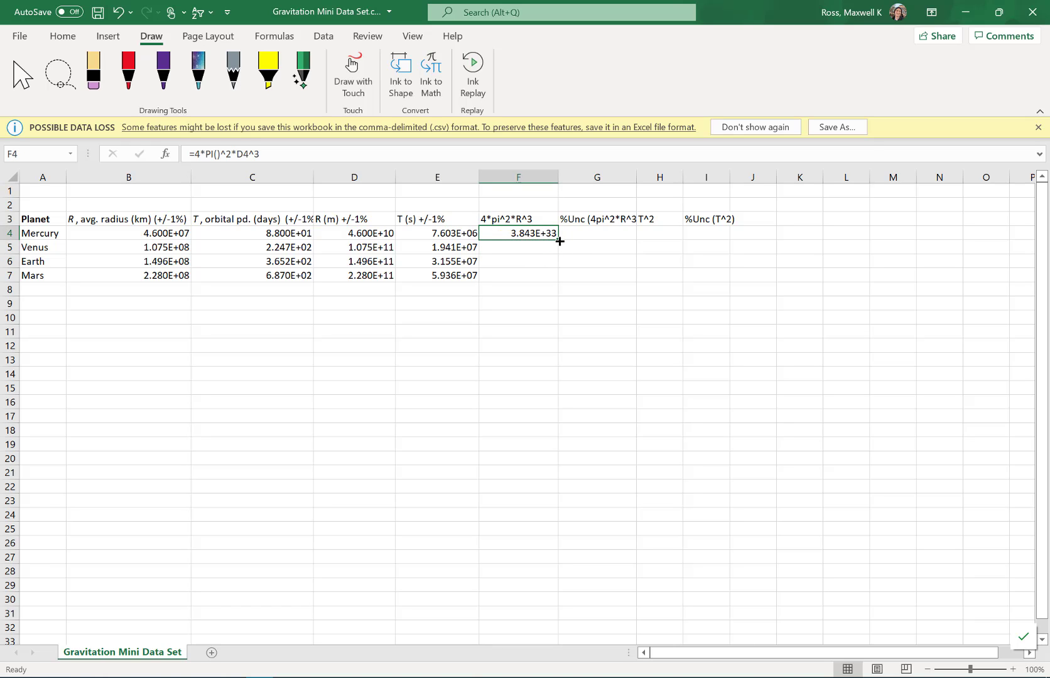
{"action": "left_click_drag", "start_coordinate": [560, 241], "coordinate": [559, 283]}
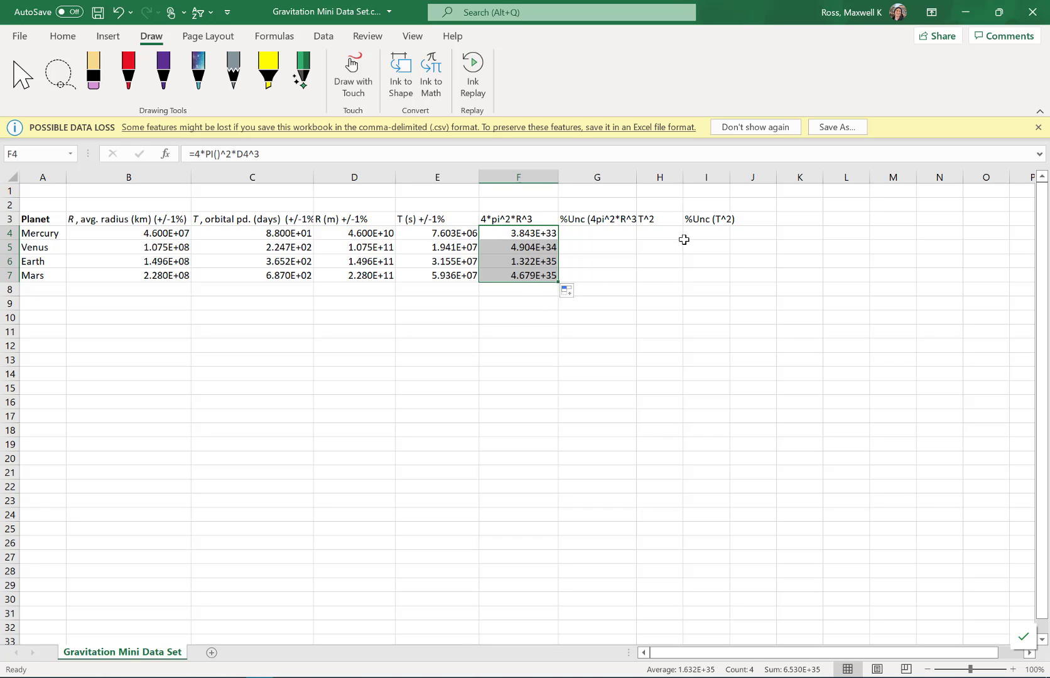
{"action": "left_click", "coordinate": [654, 229]}
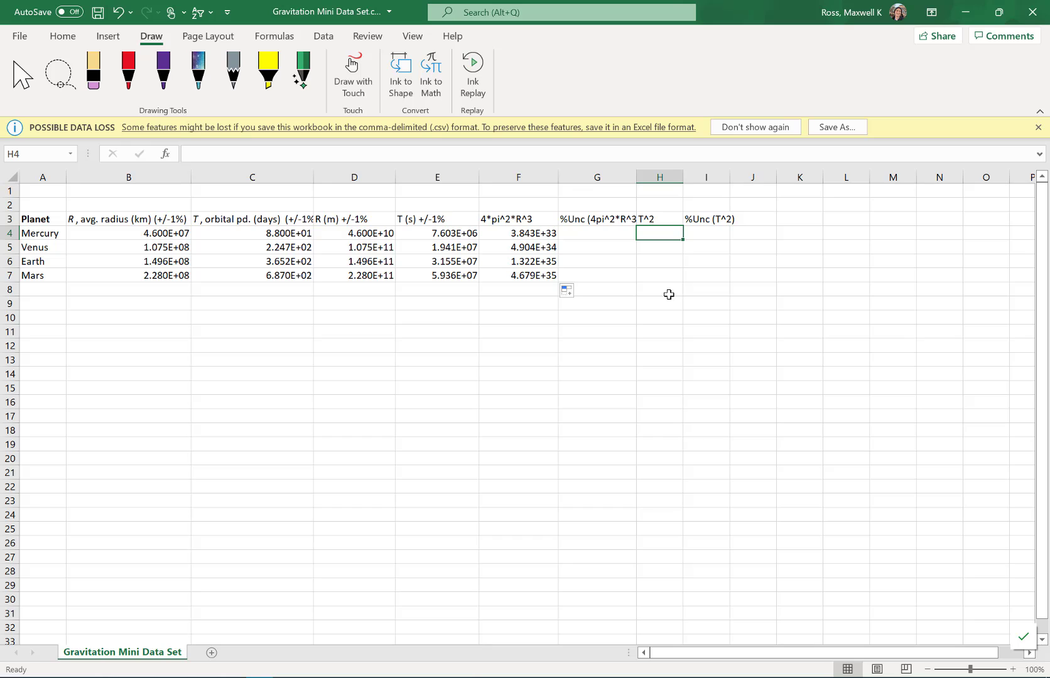
Enter =E4^2 in H4 so Mercury's T² shows 5.781E+13
{"action": "type", "text": "="}
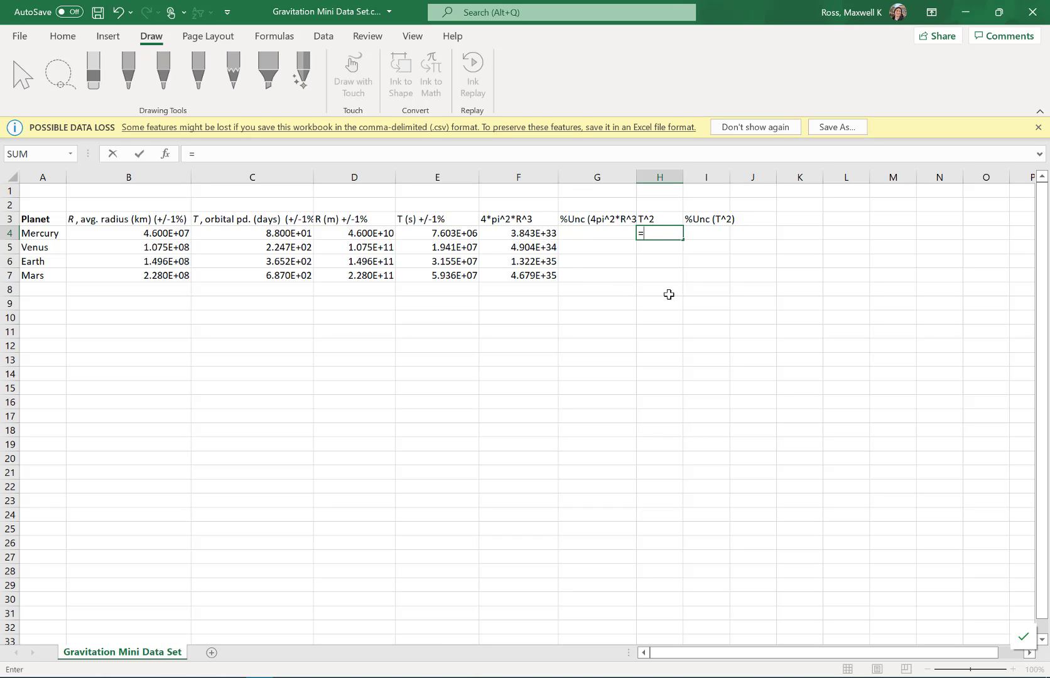
{"action": "left_click", "coordinate": [456, 234]}
{"action": "type", "text": "^2"}
{"action": "key", "text": "Return"}
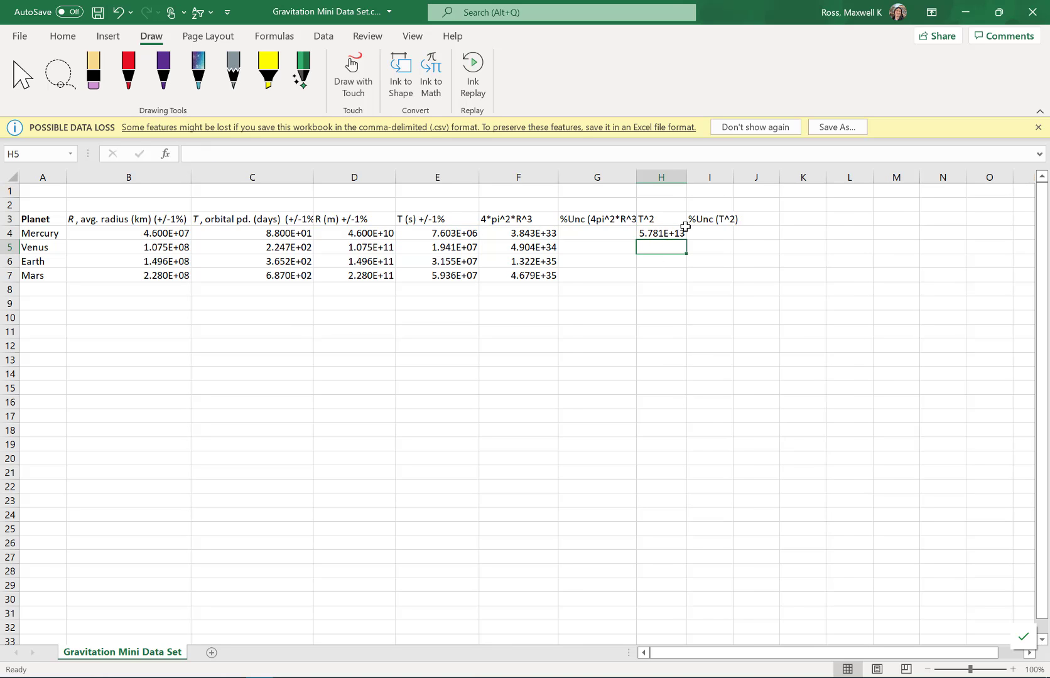
{"action": "left_click", "coordinate": [677, 232]}
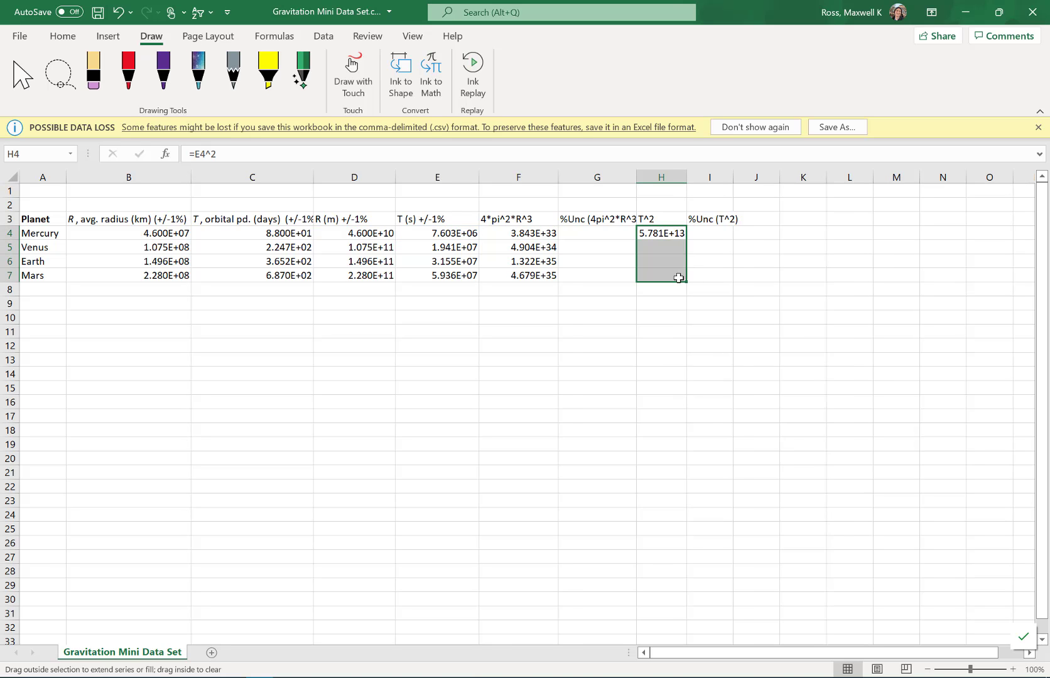